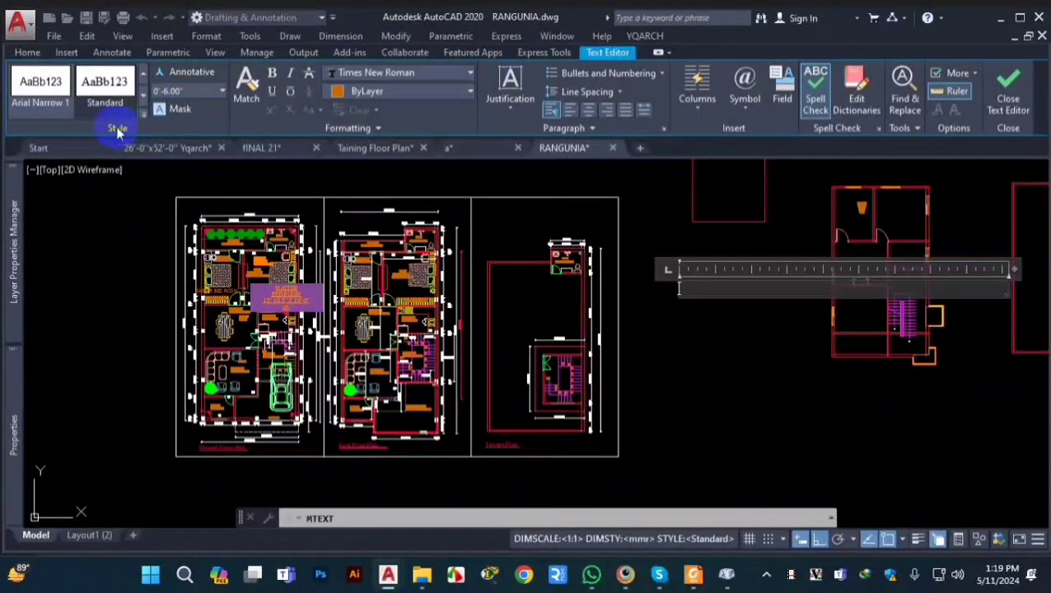
Step: Cancel the pending multiline text without adding any text
{"action": "scroll", "coordinate": [141, 239], "scroll_direction": "down", "scroll_amount": 3}
{"action": "scroll", "coordinate": [445, 376], "scroll_direction": "down", "scroll_amount": 2}
{"action": "key", "text": "Escape"}
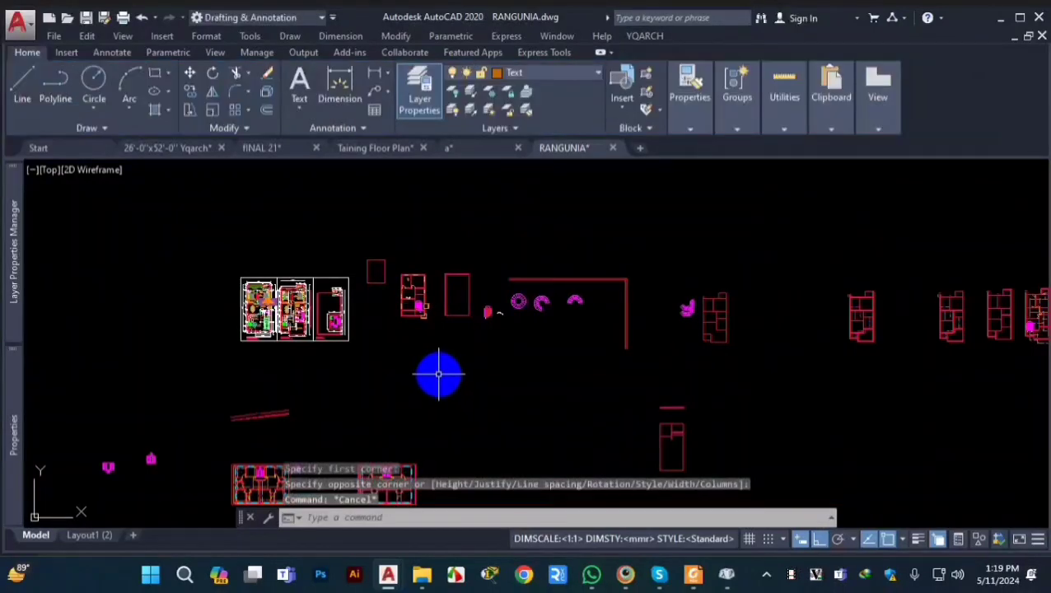
{"action": "key", "text": "Escape"}
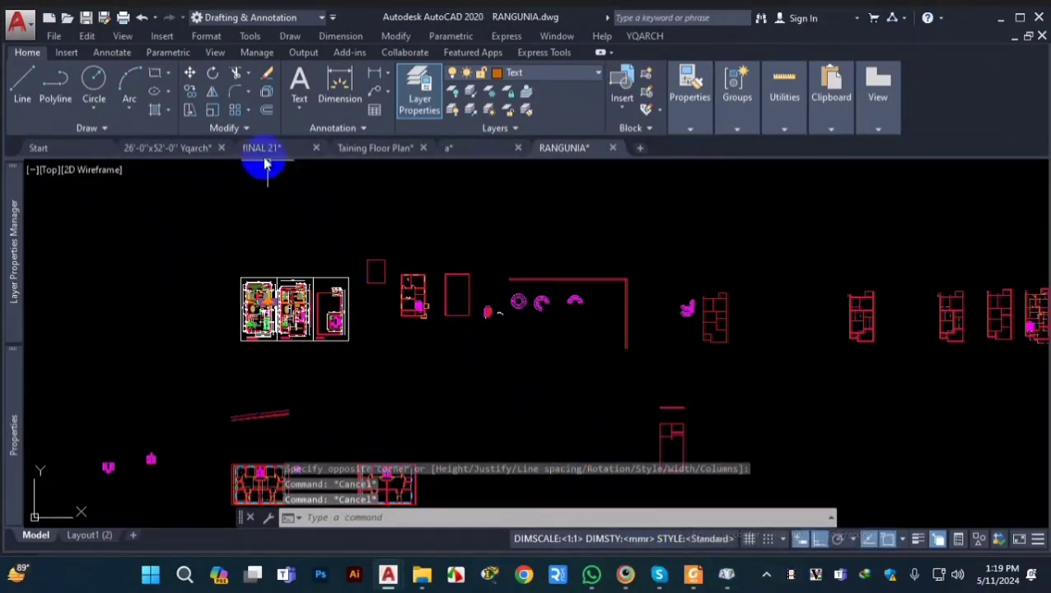
{"action": "left_click", "coordinate": [367, 129]}
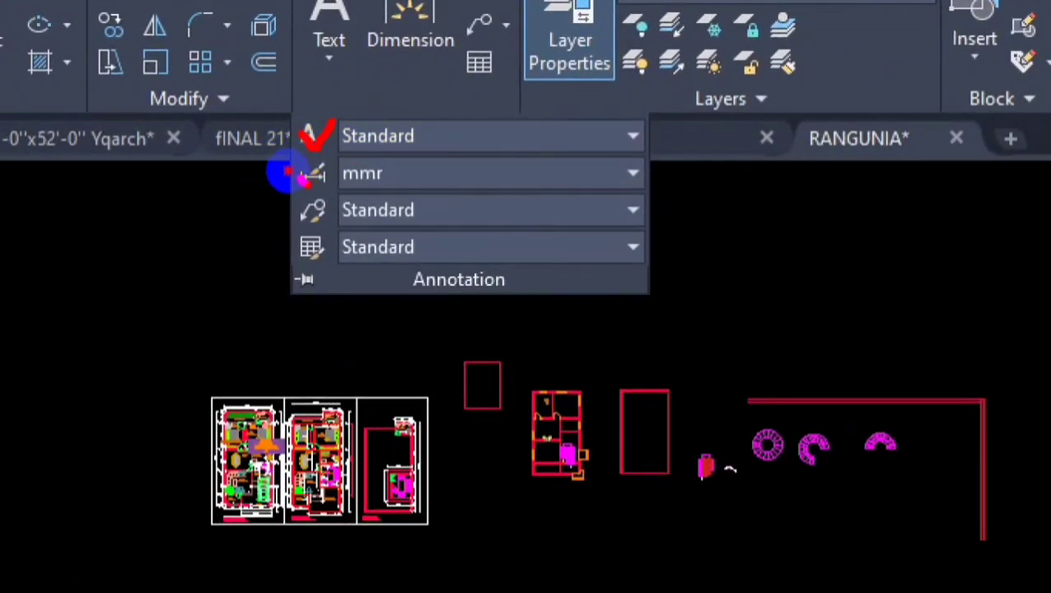
{"action": "left_click_drag", "start_coordinate": [275, 203], "coordinate": [280, 209]}
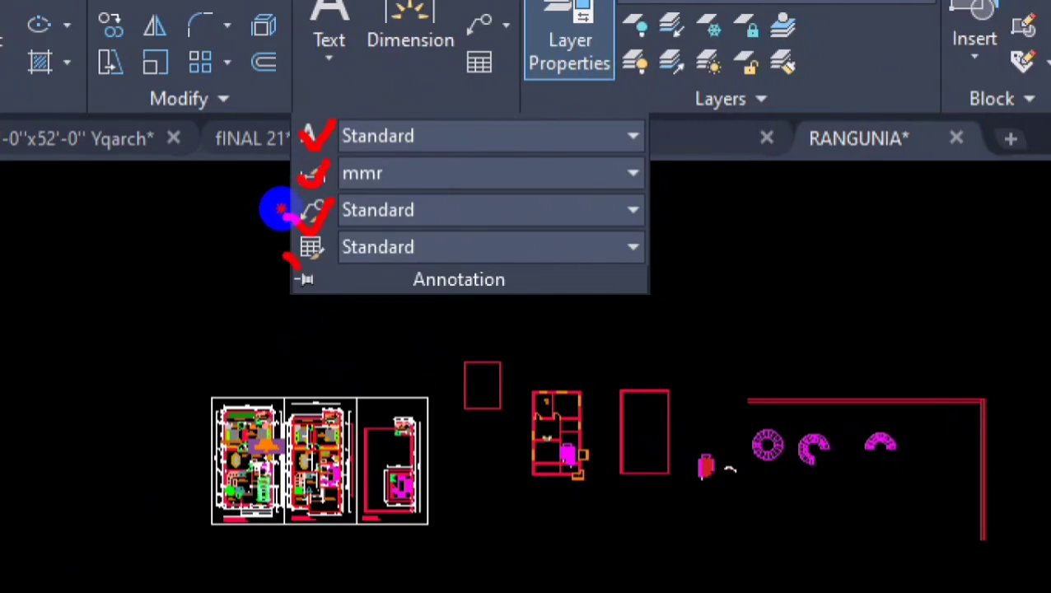
{"action": "left_click_drag", "start_coordinate": [334, 152], "coordinate": [539, 152]}
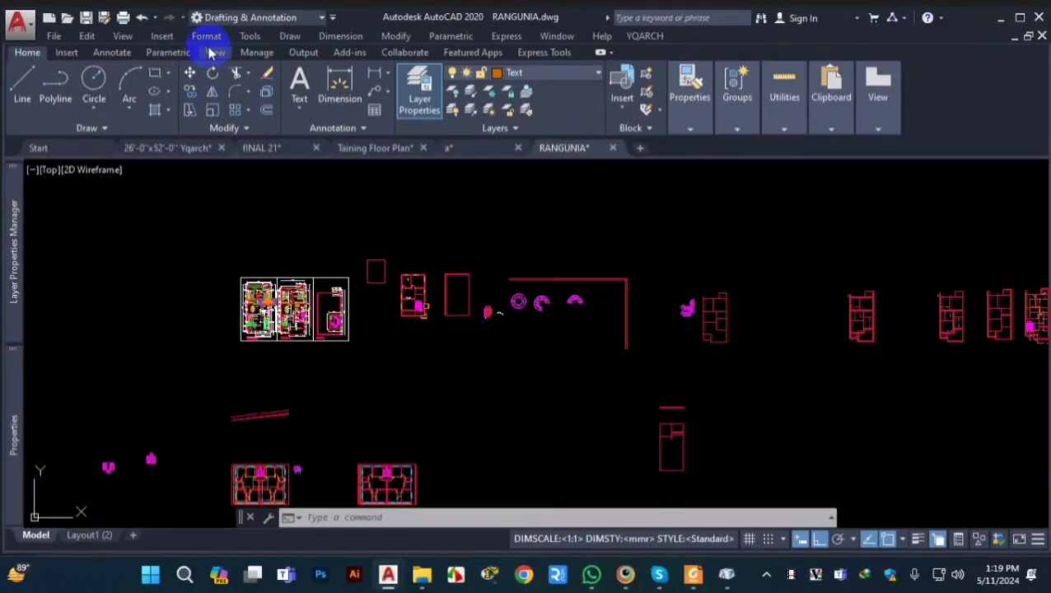
{"action": "left_click", "coordinate": [206, 36]}
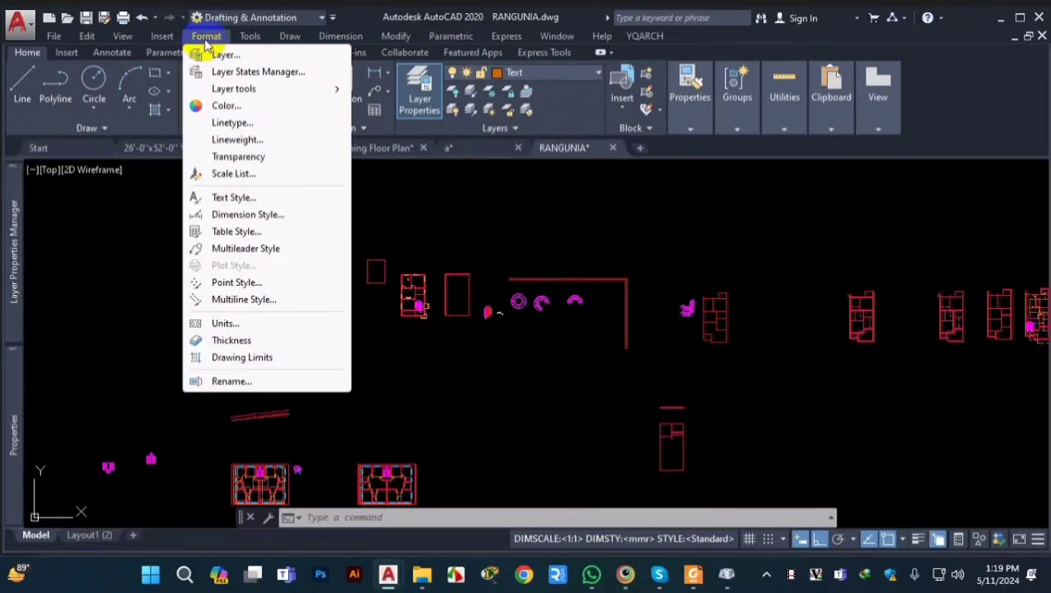
{"action": "left_click", "coordinate": [239, 200]}
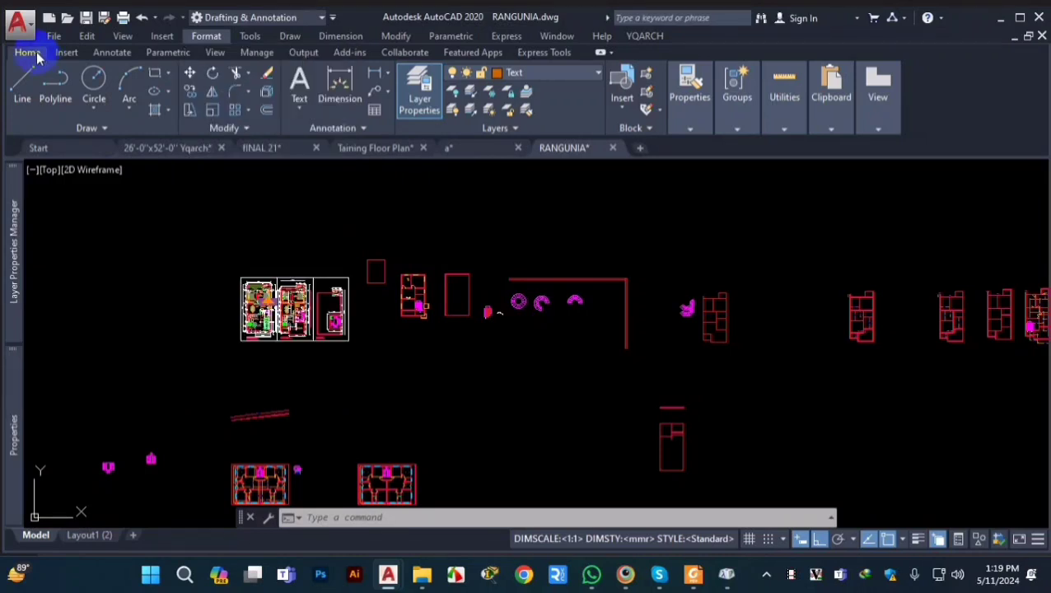
Step: View the Text Style settings of the drawing and leave them without making changes
{"action": "left_click", "coordinate": [365, 130]}
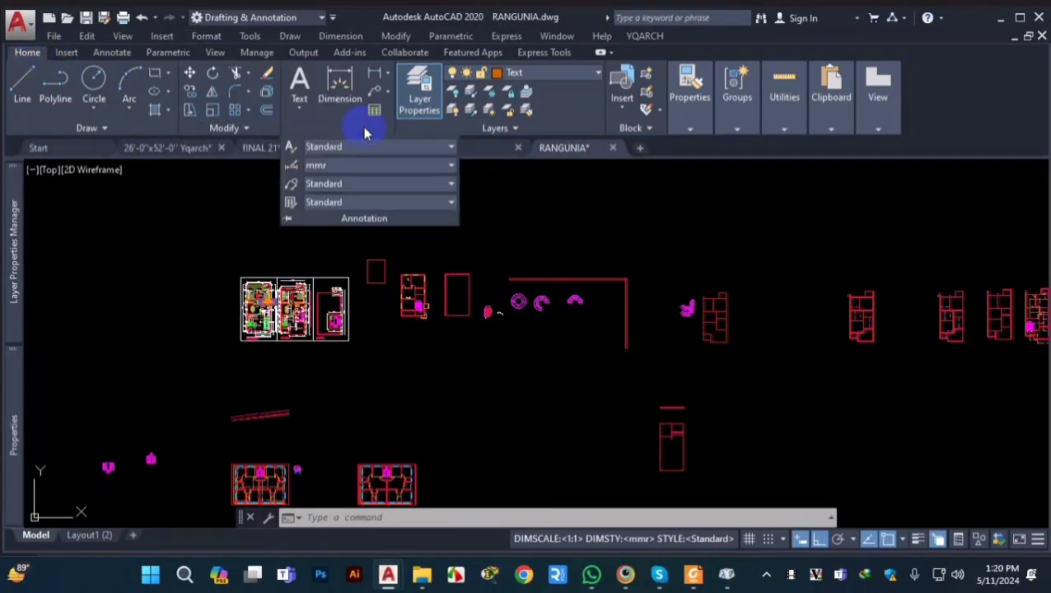
{"action": "left_click", "coordinate": [289, 147]}
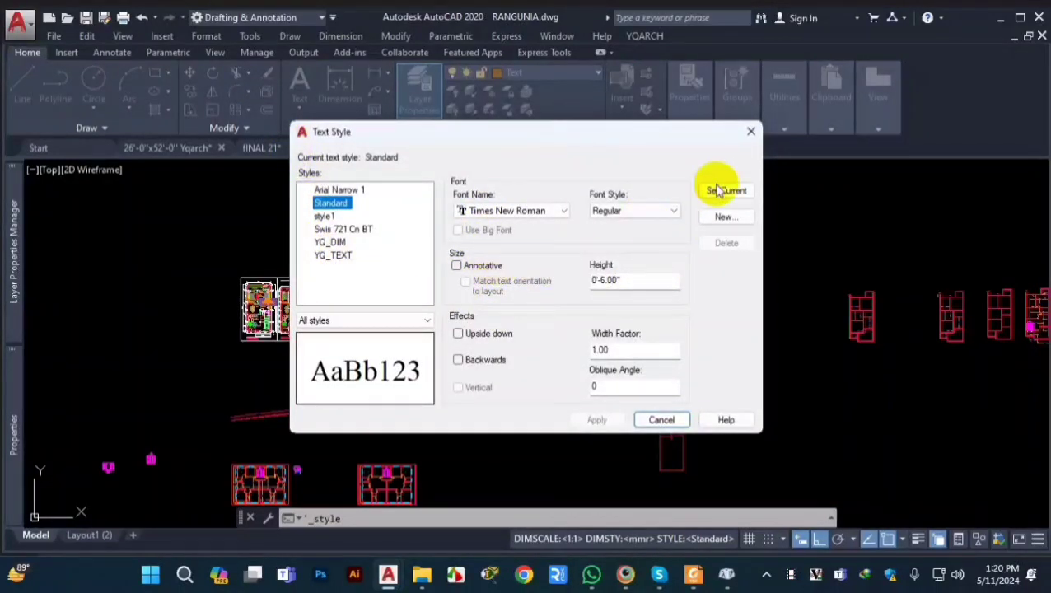
{"action": "left_click", "coordinate": [750, 132]}
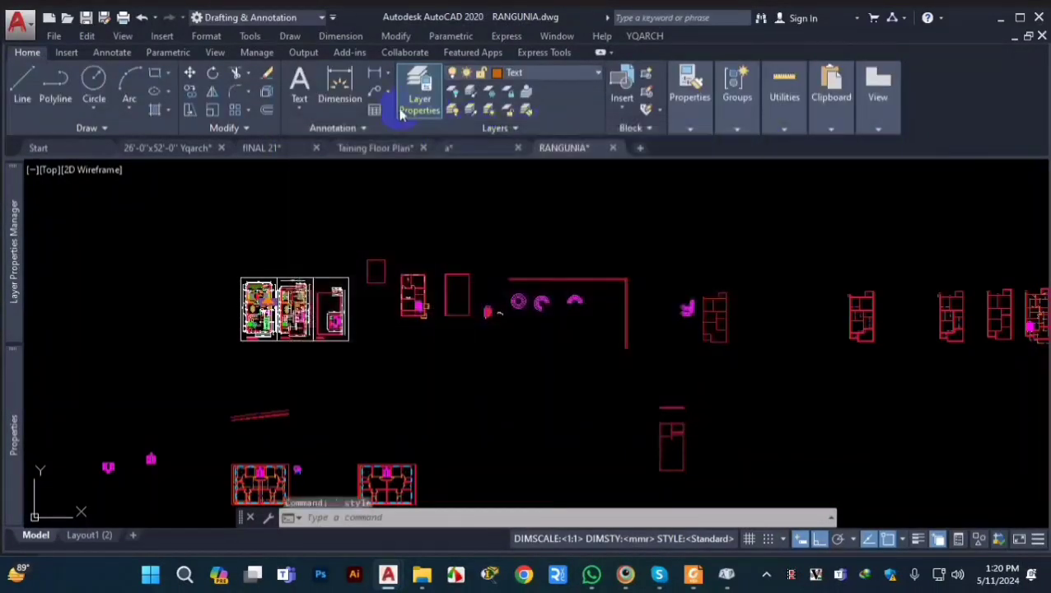
{"action": "left_click", "coordinate": [205, 38]}
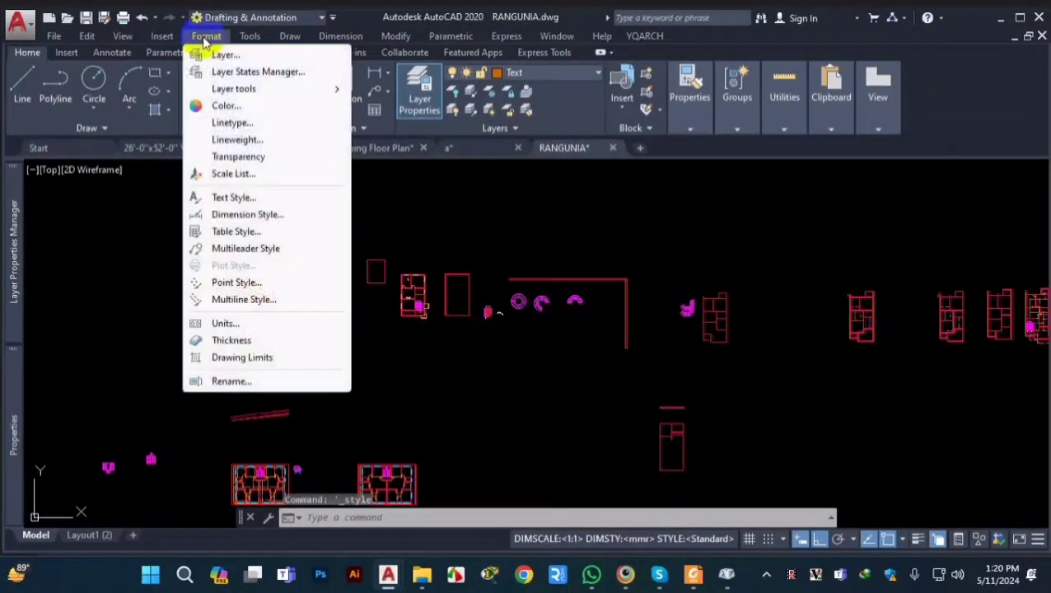
{"action": "left_click", "coordinate": [230, 197]}
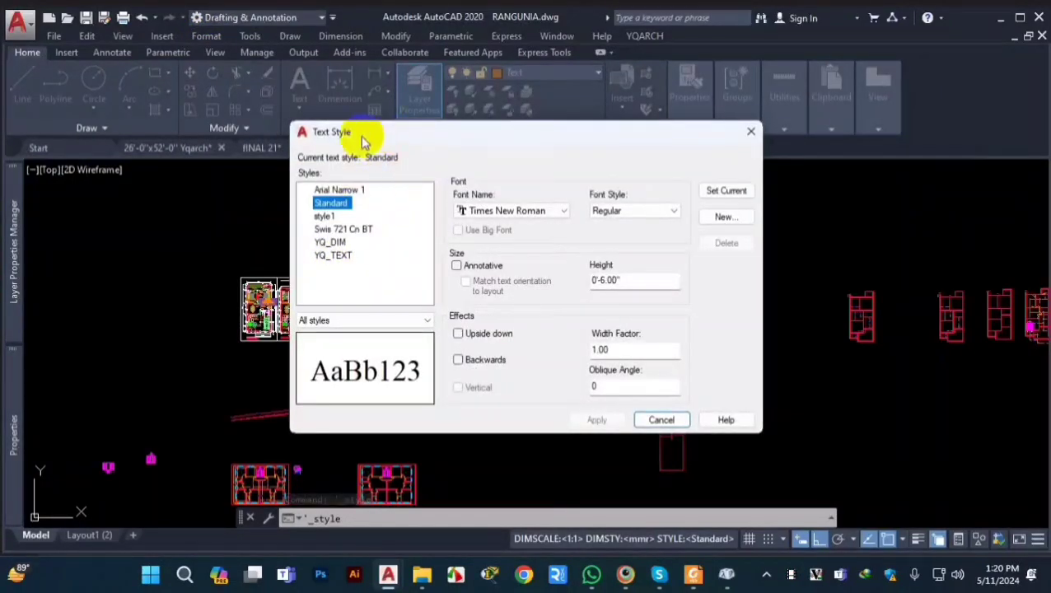
{"action": "left_click", "coordinate": [750, 131]}
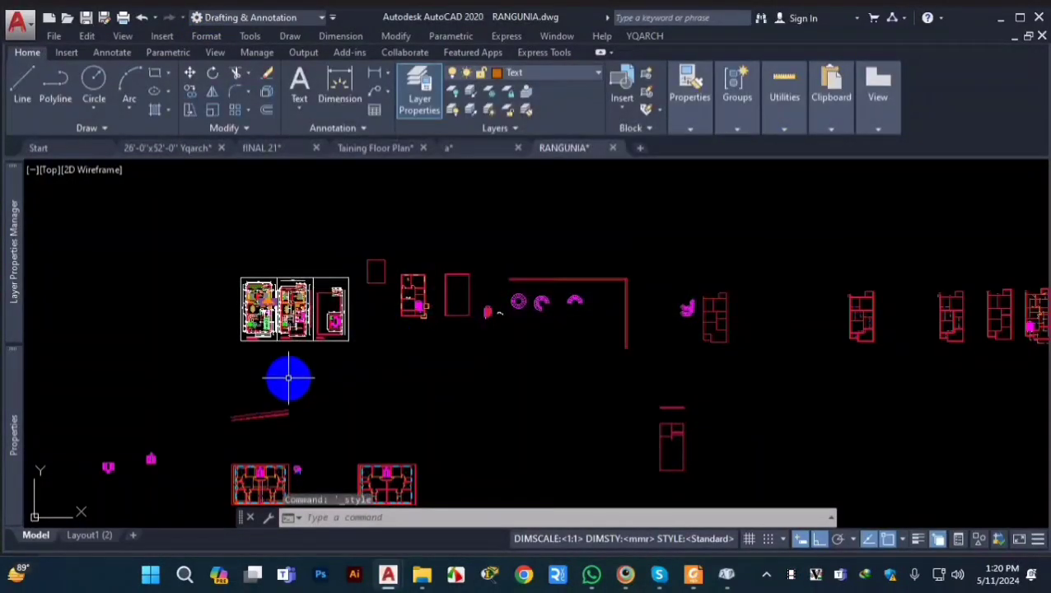
{"action": "key", "text": "Return"}
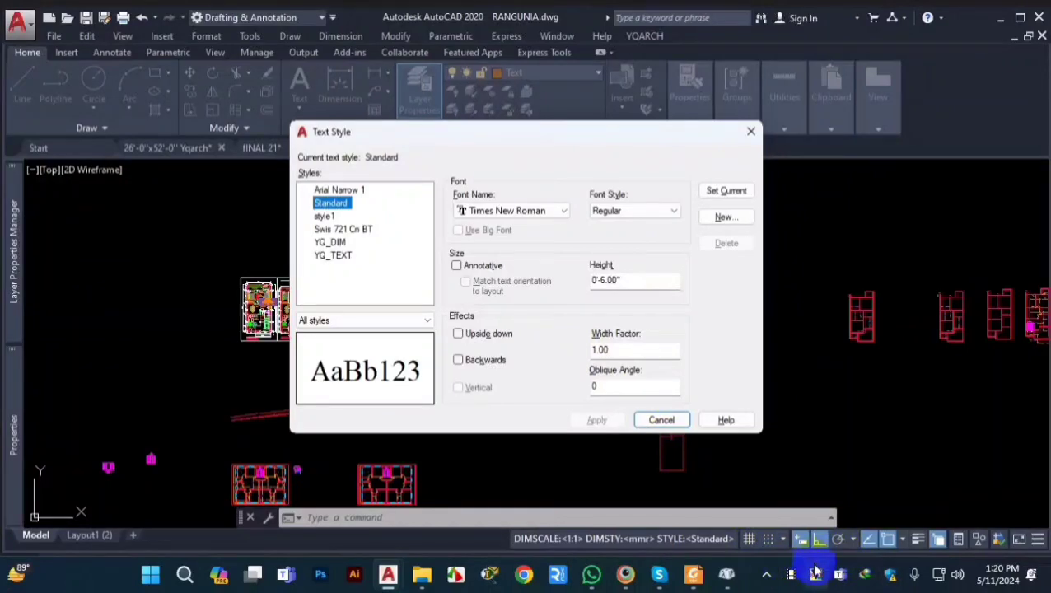
{"action": "left_click", "coordinate": [752, 134]}
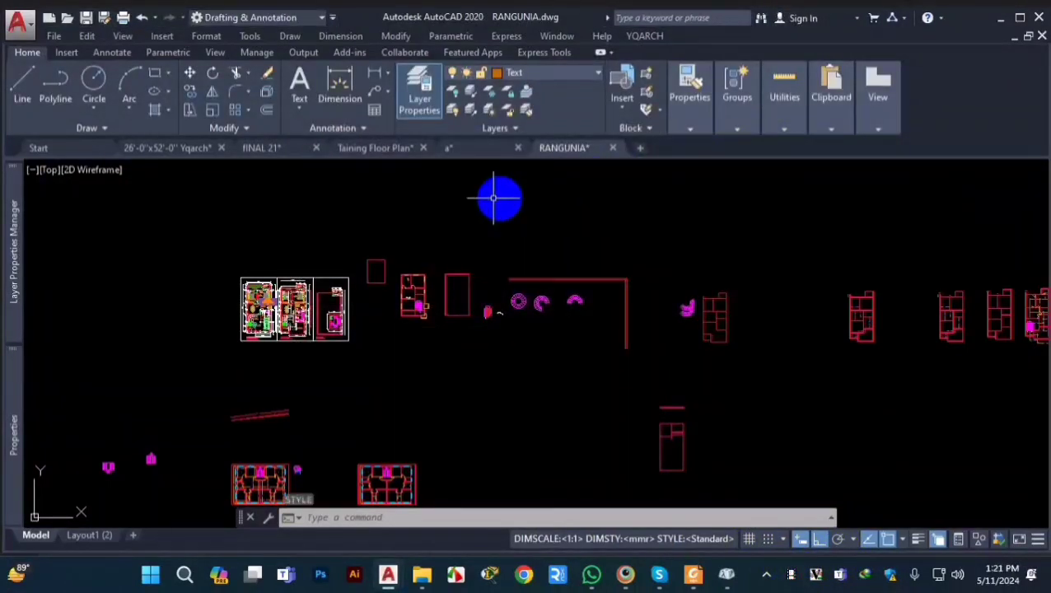
{"action": "left_click", "coordinate": [368, 130]}
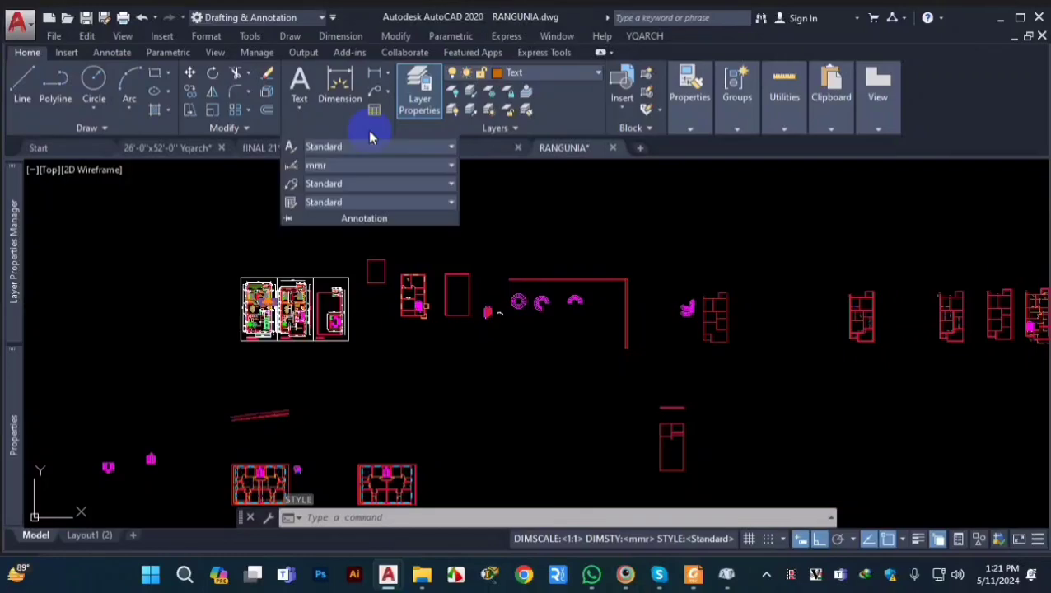
{"action": "left_click", "coordinate": [291, 150]}
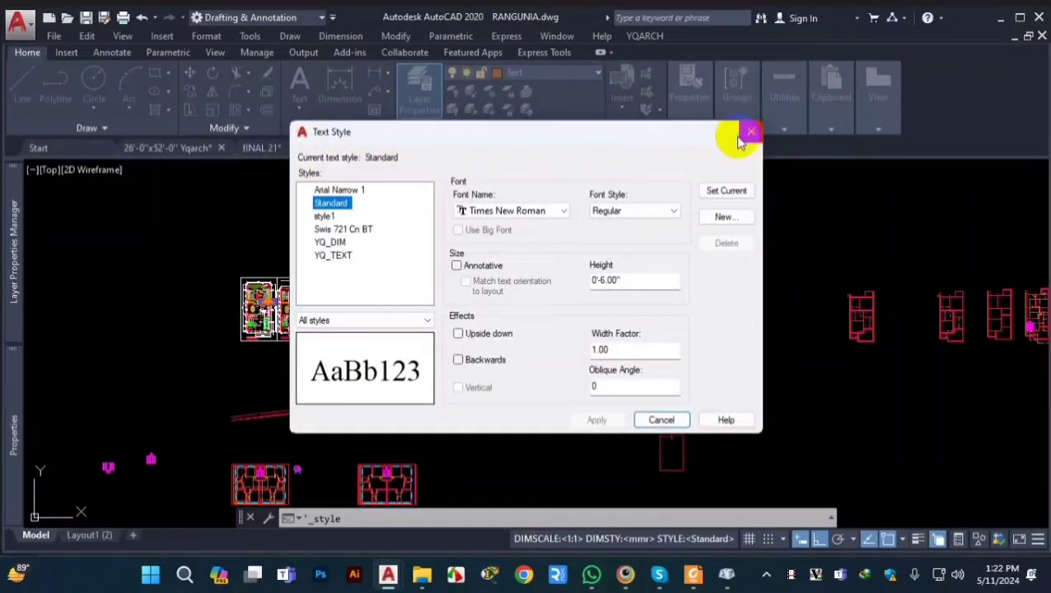
{"action": "key", "text": "Escape"}
{"action": "left_click", "coordinate": [206, 35]}
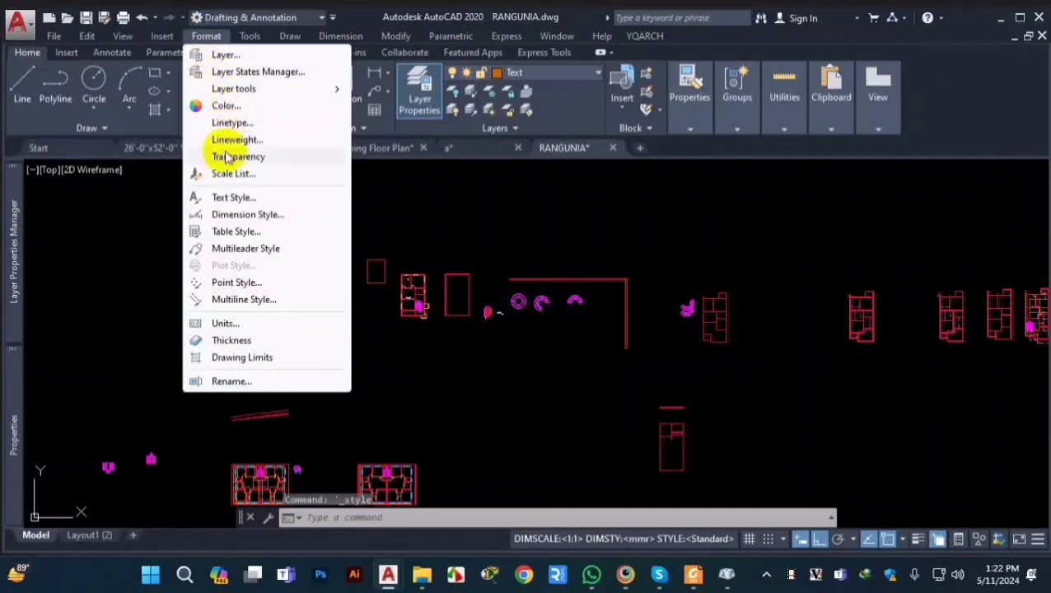
{"action": "left_click", "coordinate": [233, 198]}
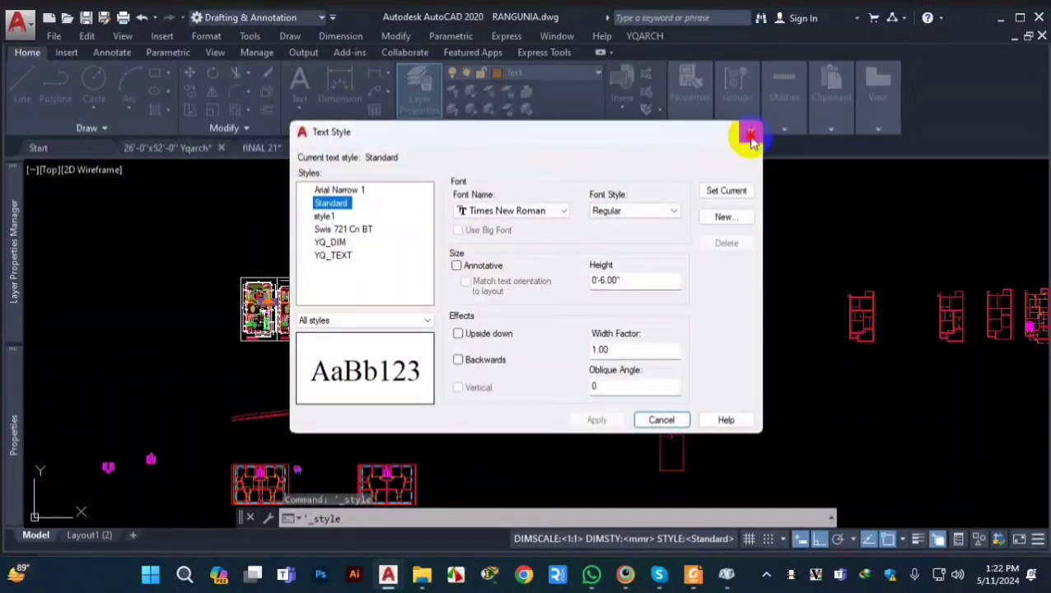
{"action": "left_click", "coordinate": [747, 131]}
Step: Create a new text style named CAD21 based on the Standard style
{"action": "type", "text": "ST"}
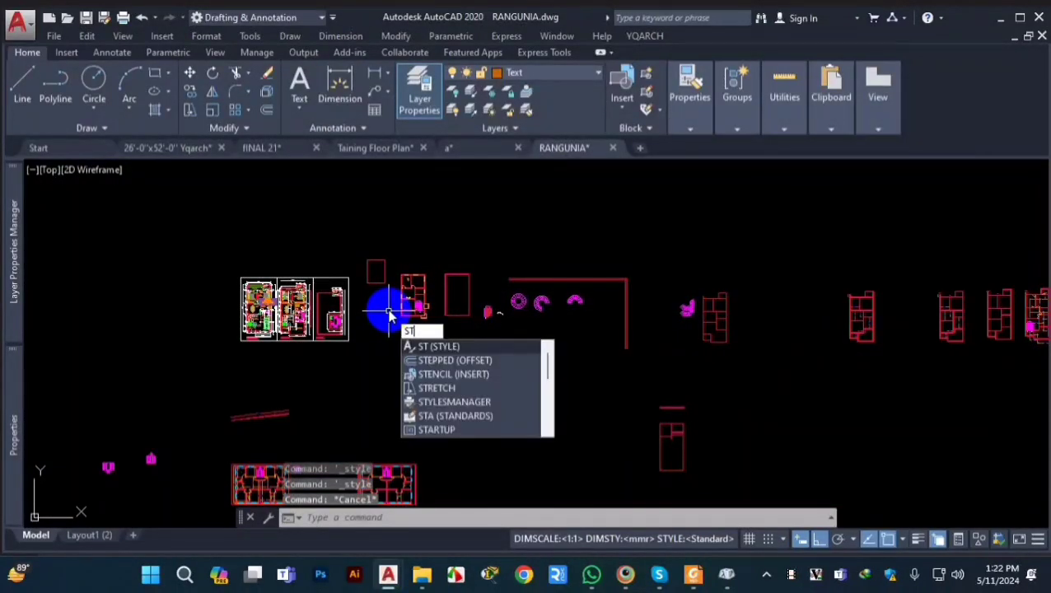
{"action": "key", "text": "Return"}
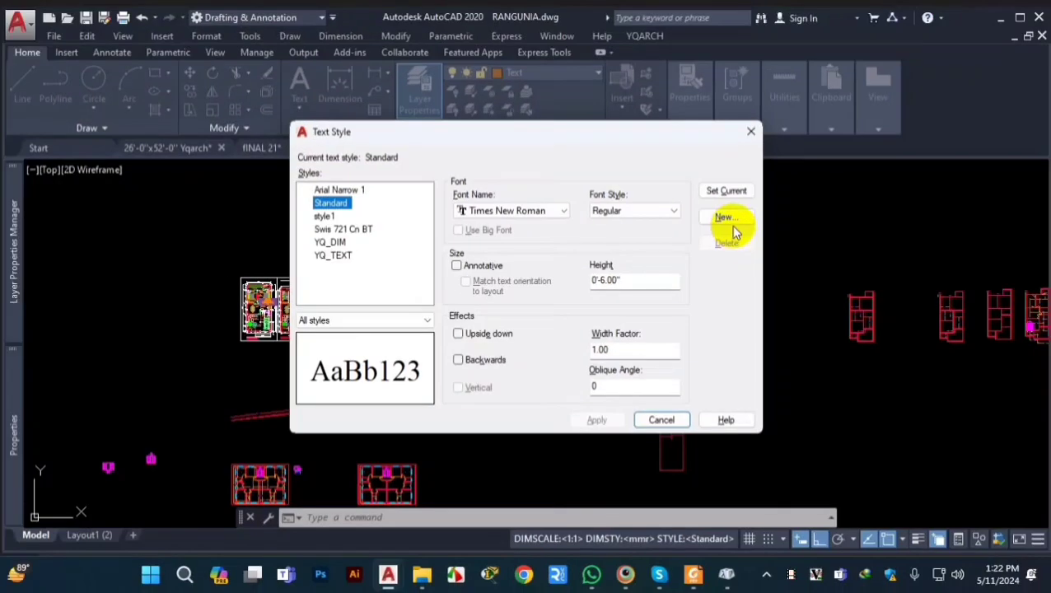
{"action": "left_click", "coordinate": [340, 204]}
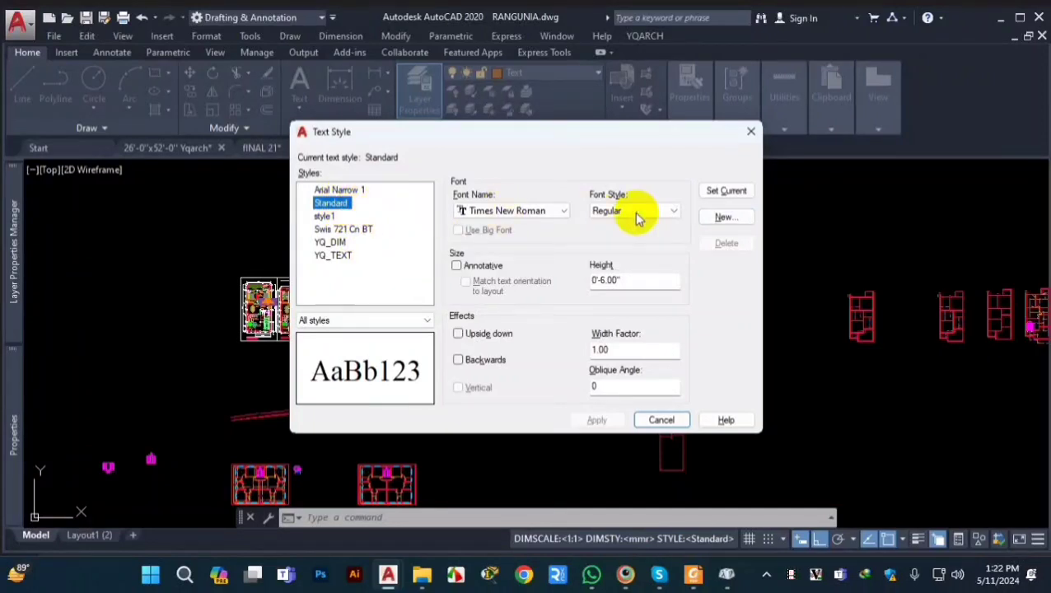
{"action": "left_click", "coordinate": [629, 230]}
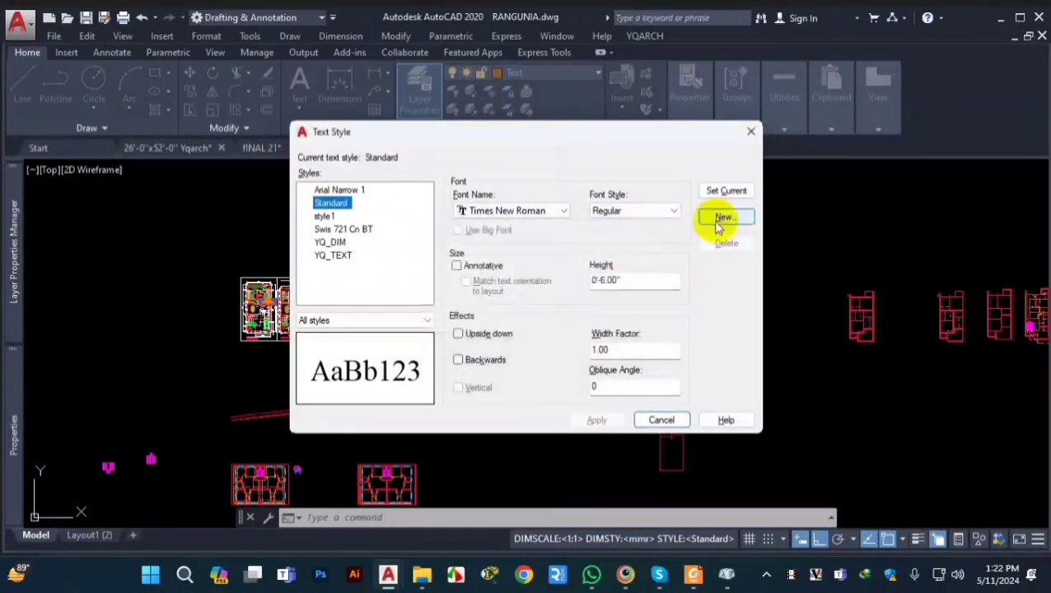
{"action": "left_click", "coordinate": [721, 217]}
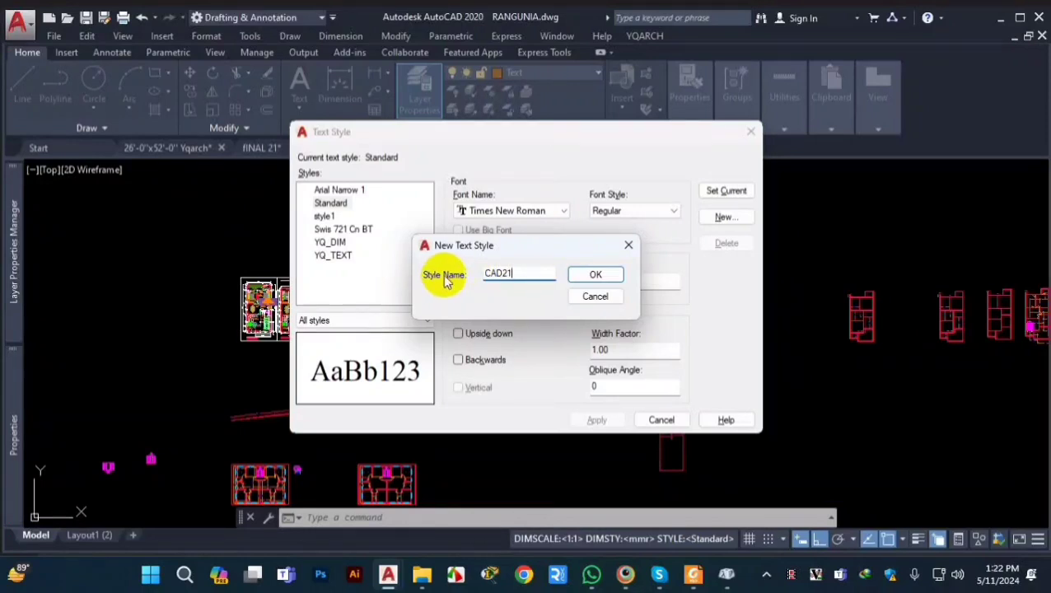
{"action": "left_click", "coordinate": [596, 275]}
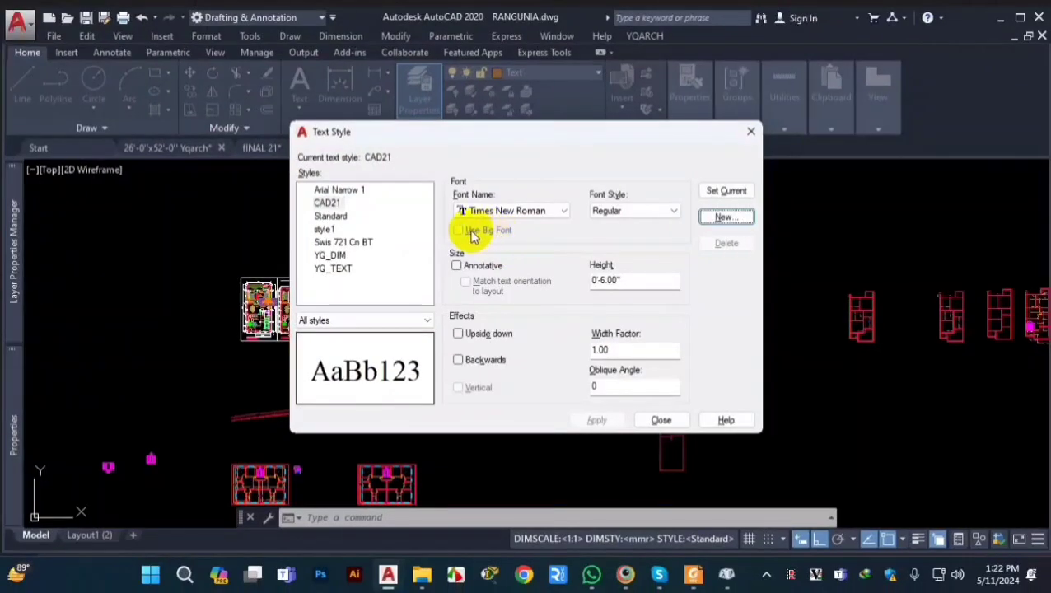
Step: Choose Times New Roman as the font of the CAD21 text style
{"action": "left_click", "coordinate": [506, 214]}
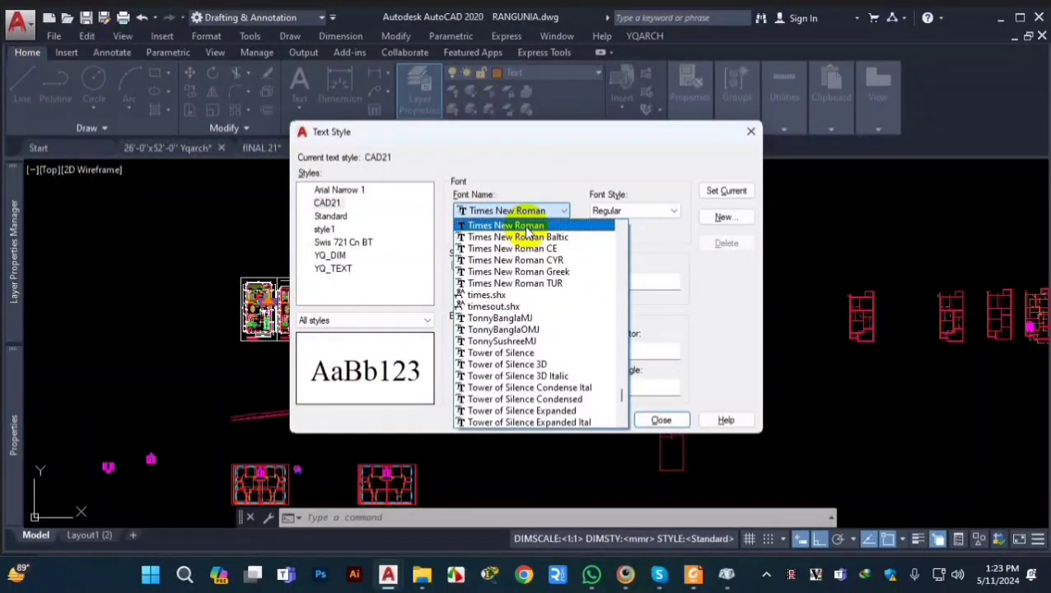
{"action": "left_click", "coordinate": [527, 229]}
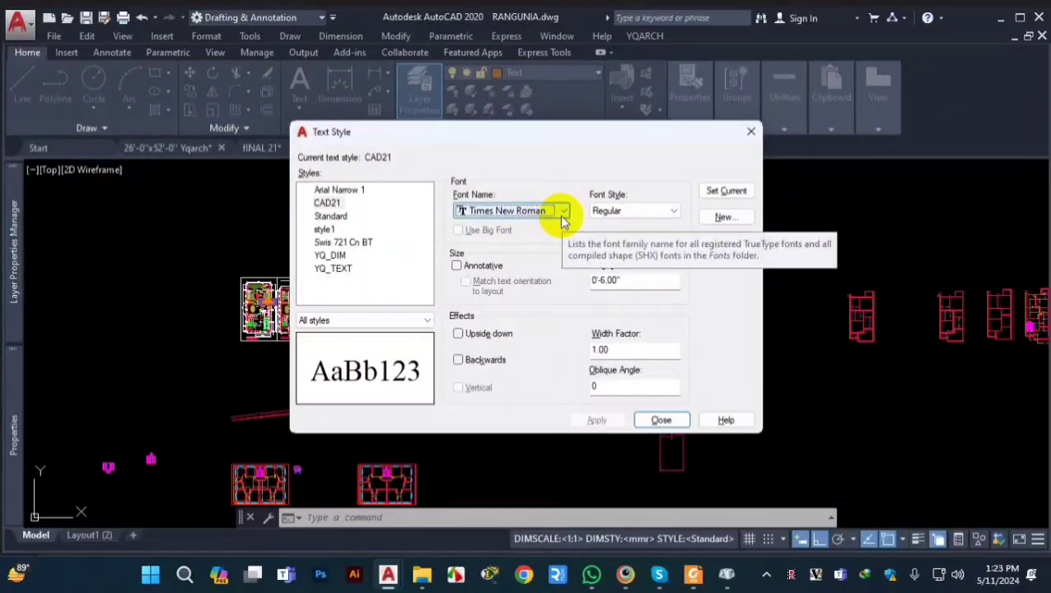
{"action": "key", "text": "ctrl+1"}
{"action": "left_click", "coordinate": [462, 182]}
{"action": "mouse_move", "coordinate": [447, 183]}
{"action": "left_mouse_down"}
{"action": "mouse_move", "coordinate": [345, 197]}
{"action": "mouse_move", "coordinate": [547, 311]}
{"action": "left_mouse_up"}
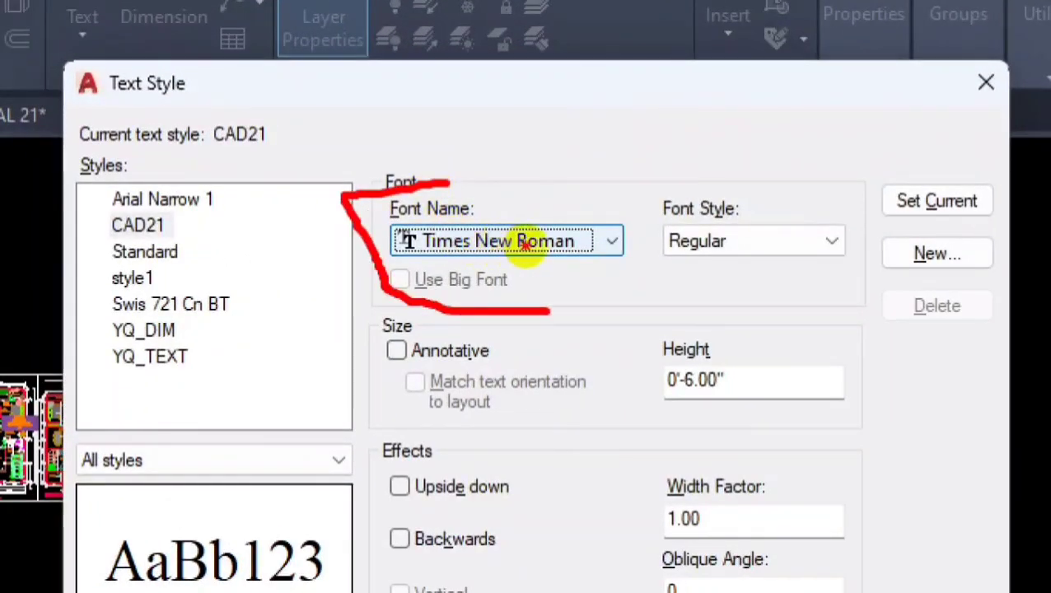
{"action": "key", "text": "Escape"}
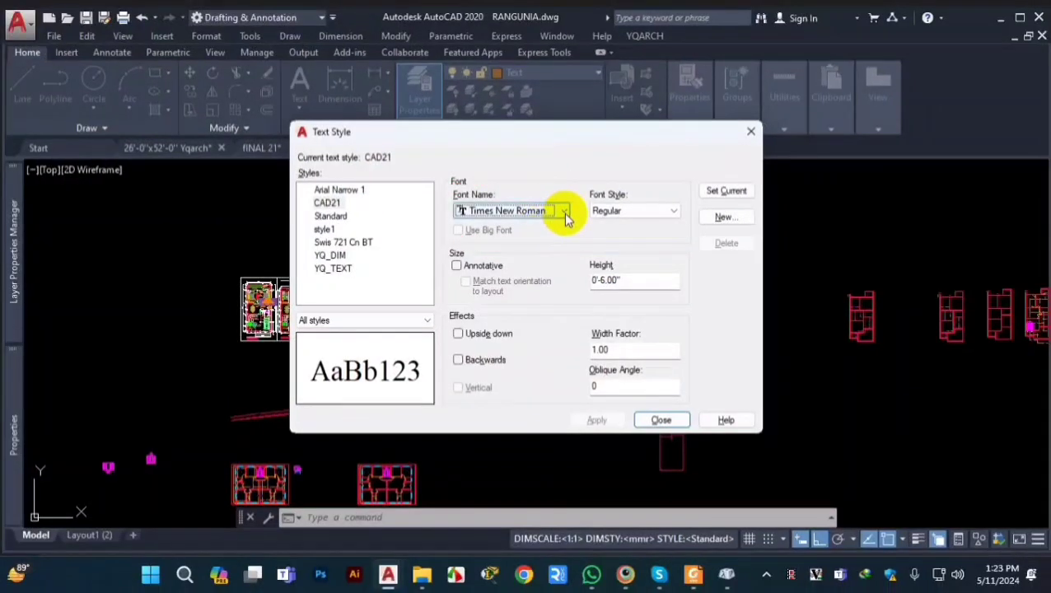
Step: Browse the fonts available for the CAD21 text style without choosing another one
{"action": "left_click", "coordinate": [566, 213]}
{"action": "scroll", "coordinate": [534, 335], "scroll_direction": "down", "scroll_amount": 7}
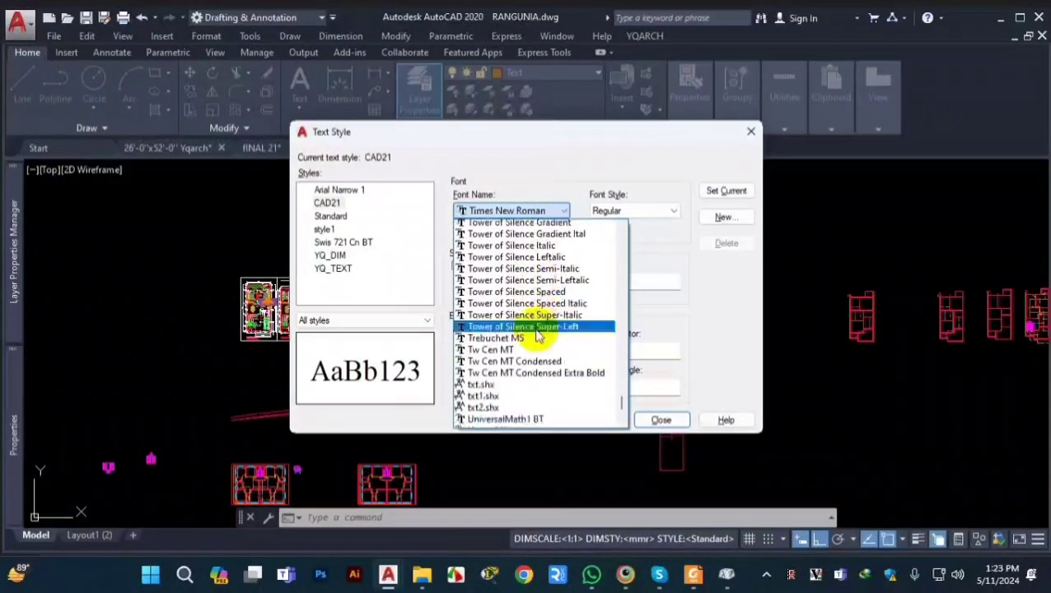
{"action": "scroll", "coordinate": [537, 335], "scroll_direction": "down", "scroll_amount": 1}
{"action": "scroll", "coordinate": [539, 345], "scroll_direction": "up", "scroll_amount": 15}
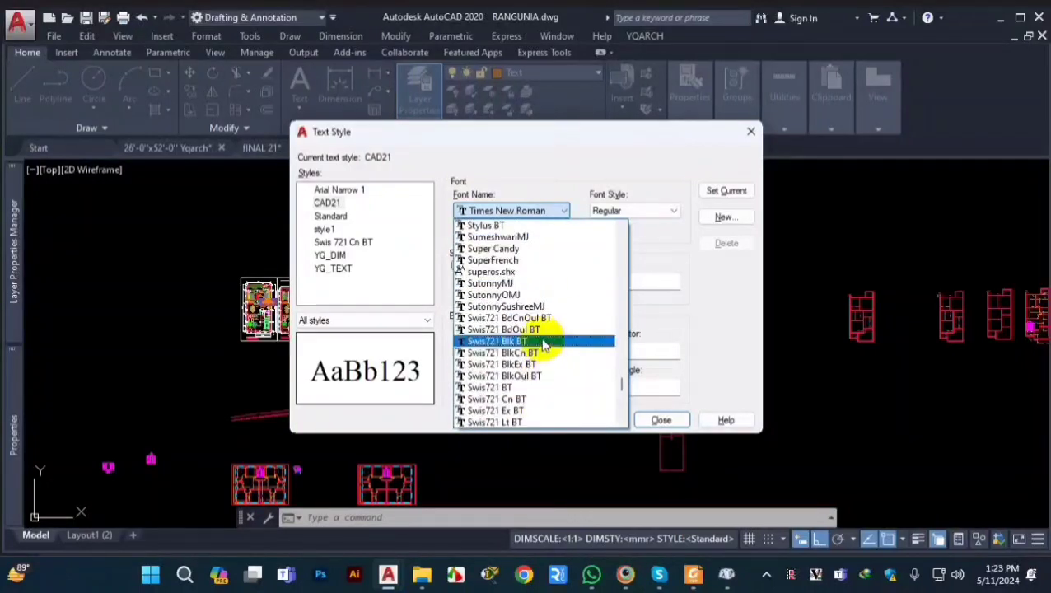
{"action": "left_click", "coordinate": [563, 172]}
Step: Set the font style of the CAD21 text style to Bold
{"action": "left_click", "coordinate": [641, 212]}
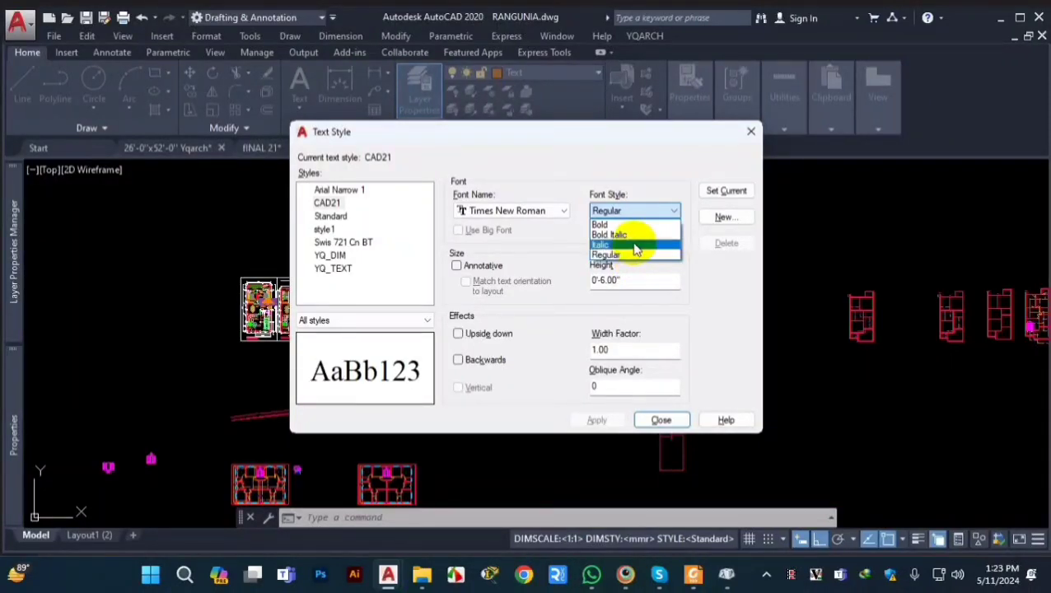
{"action": "left_click", "coordinate": [612, 226]}
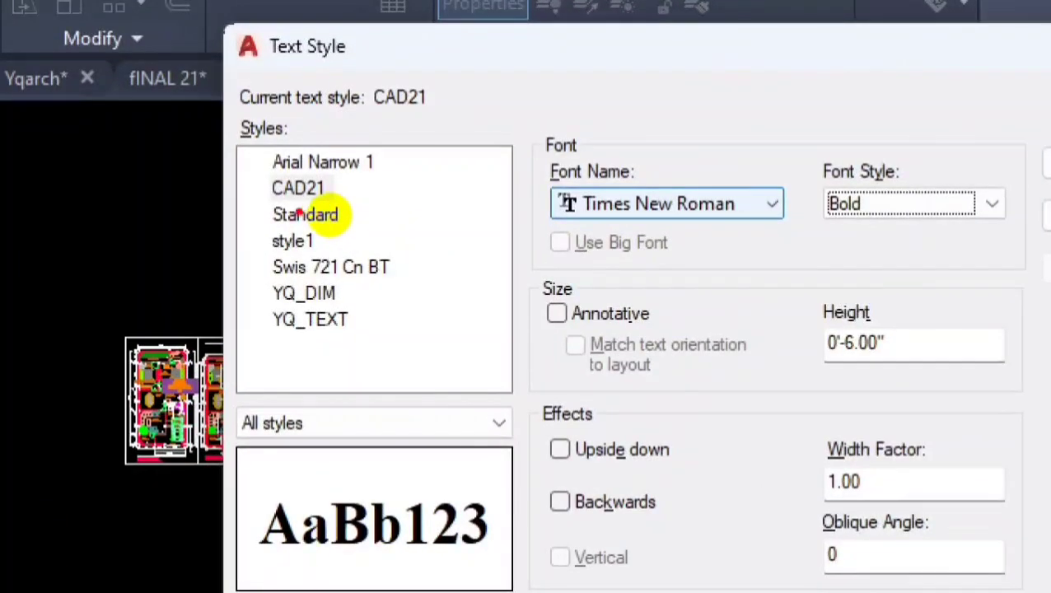
{"action": "left_click_drag", "start_coordinate": [303, 211], "coordinate": [358, 216]}
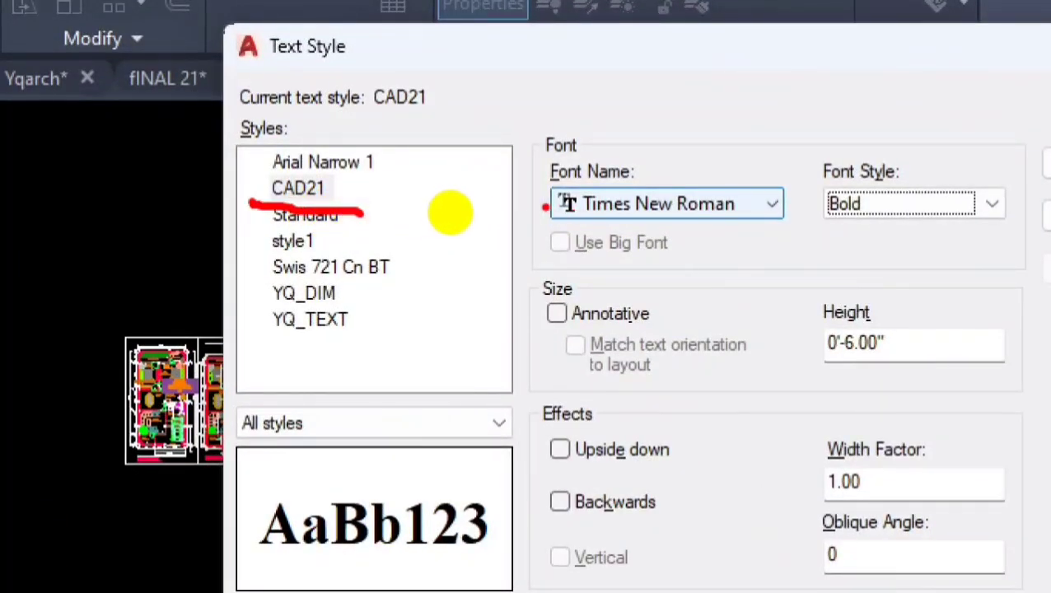
{"action": "left_click_drag", "start_coordinate": [528, 213], "coordinate": [654, 217]}
{"action": "mouse_move", "coordinate": [609, 147]}
{"action": "left_mouse_down"}
{"action": "mouse_move", "coordinate": [535, 145]}
{"action": "mouse_move", "coordinate": [535, 216]}
{"action": "left_mouse_up"}
{"action": "mouse_move", "coordinate": [888, 131]}
{"action": "left_mouse_down"}
{"action": "mouse_move", "coordinate": [803, 193]}
{"action": "mouse_move", "coordinate": [919, 243]}
{"action": "mouse_move", "coordinate": [926, 132]}
{"action": "mouse_move", "coordinate": [856, 125]}
{"action": "left_mouse_up"}
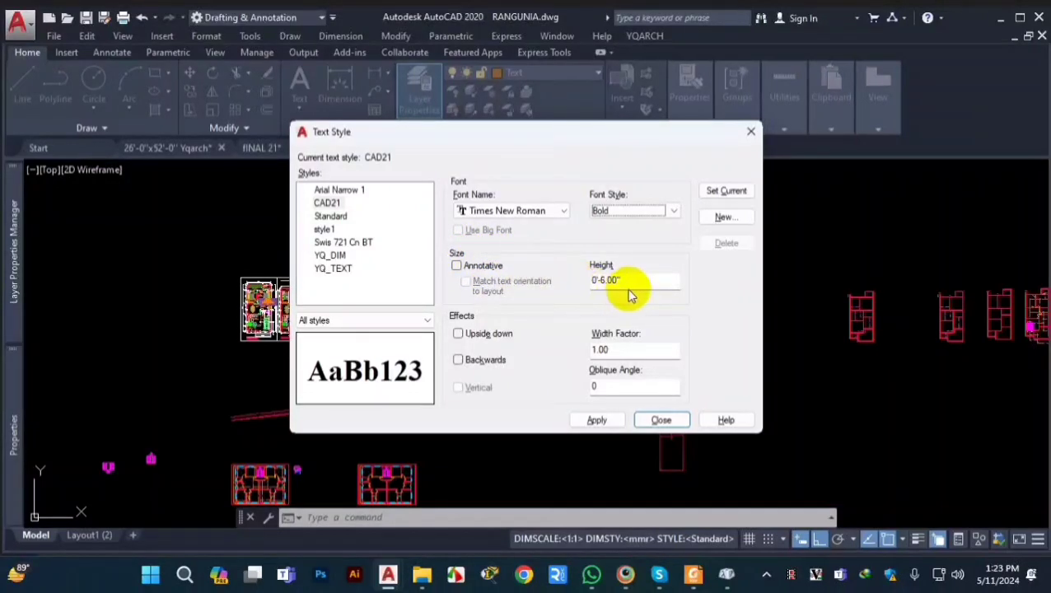
Step: Set the height of the CAD21 text style to 10 inches
{"action": "left_click_drag", "start_coordinate": [635, 280], "coordinate": [567, 280]}
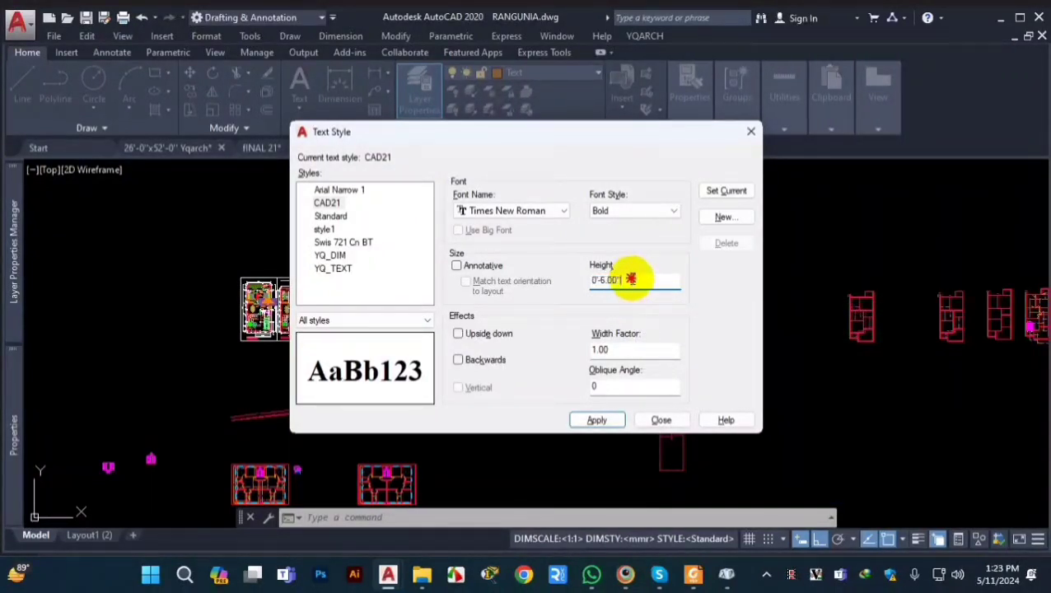
{"action": "left_click_drag", "start_coordinate": [630, 280], "coordinate": [577, 281]}
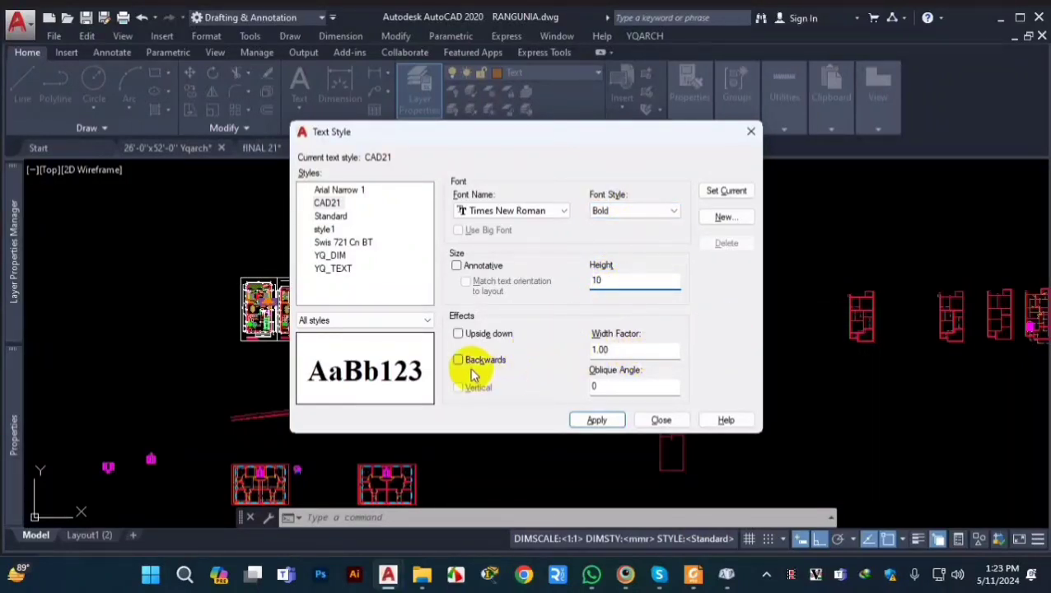
Step: Try the upside-down and backwards effects on the CAD21 text style and turn both off again
{"action": "left_click", "coordinate": [460, 335]}
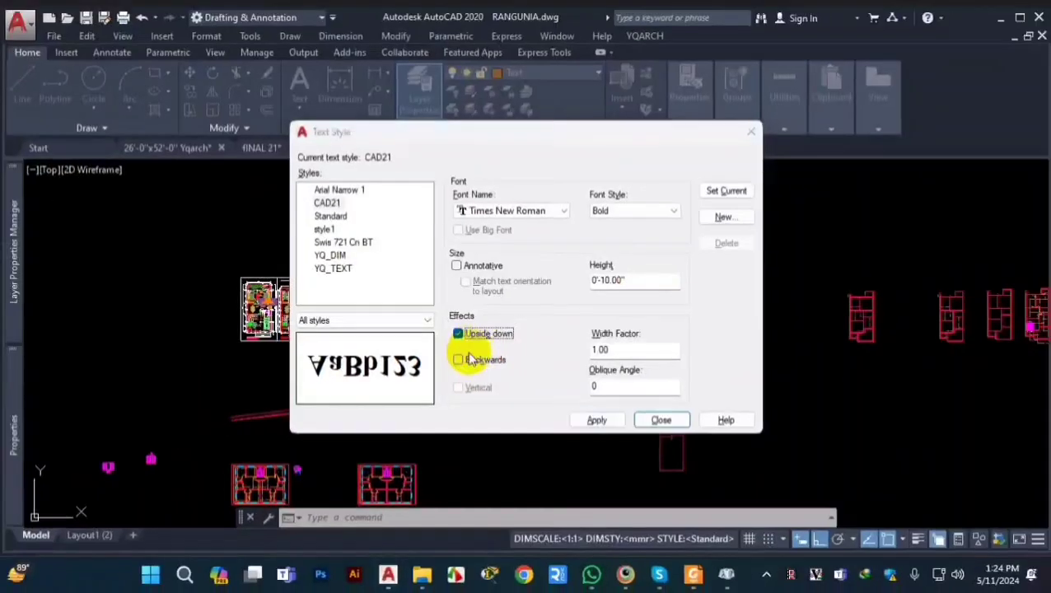
{"action": "left_click", "coordinate": [459, 362]}
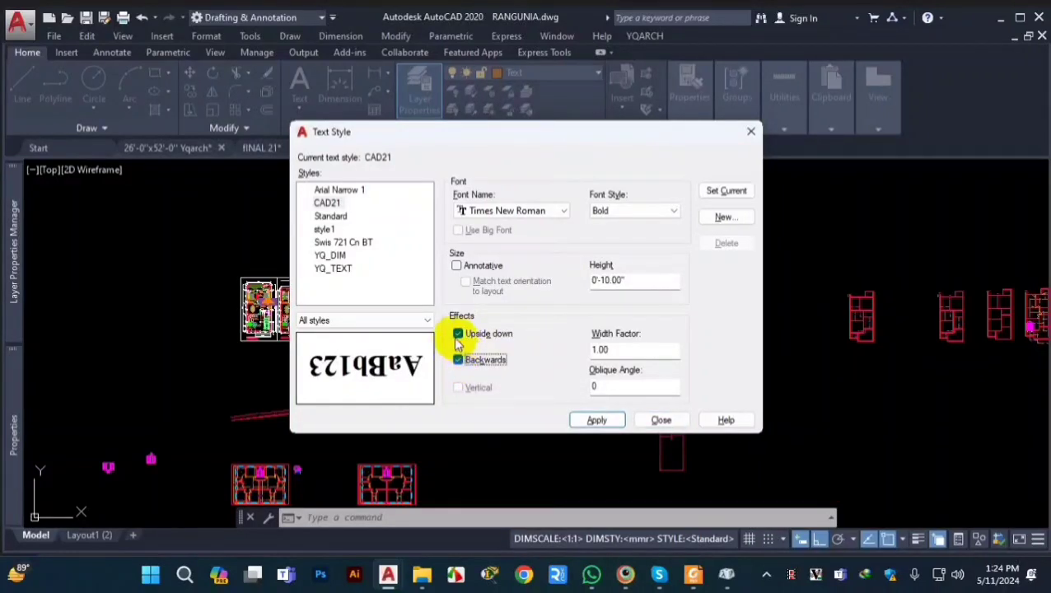
{"action": "left_click", "coordinate": [458, 337]}
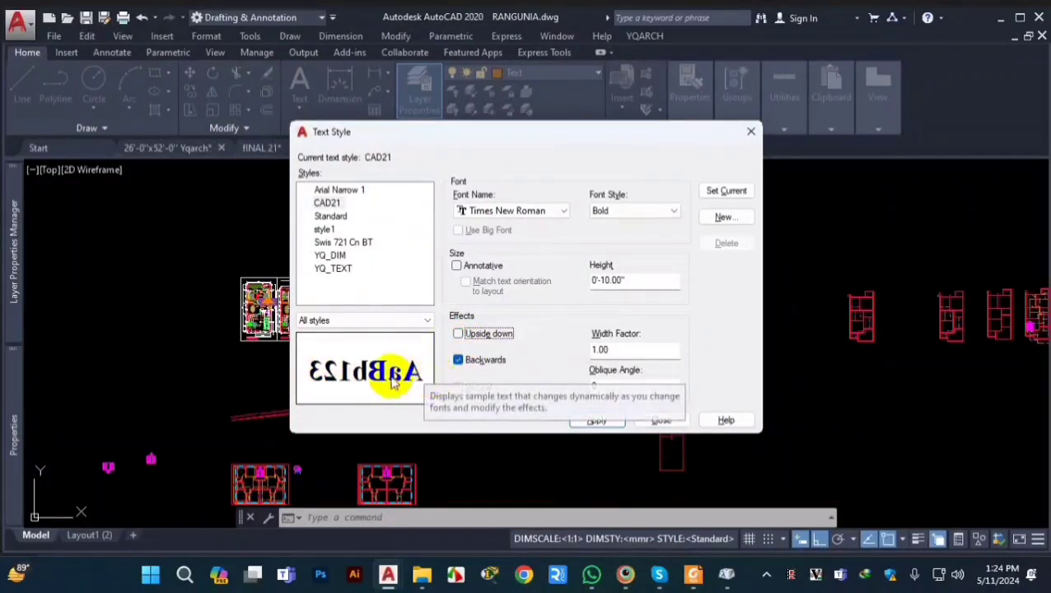
{"action": "left_click", "coordinate": [458, 360]}
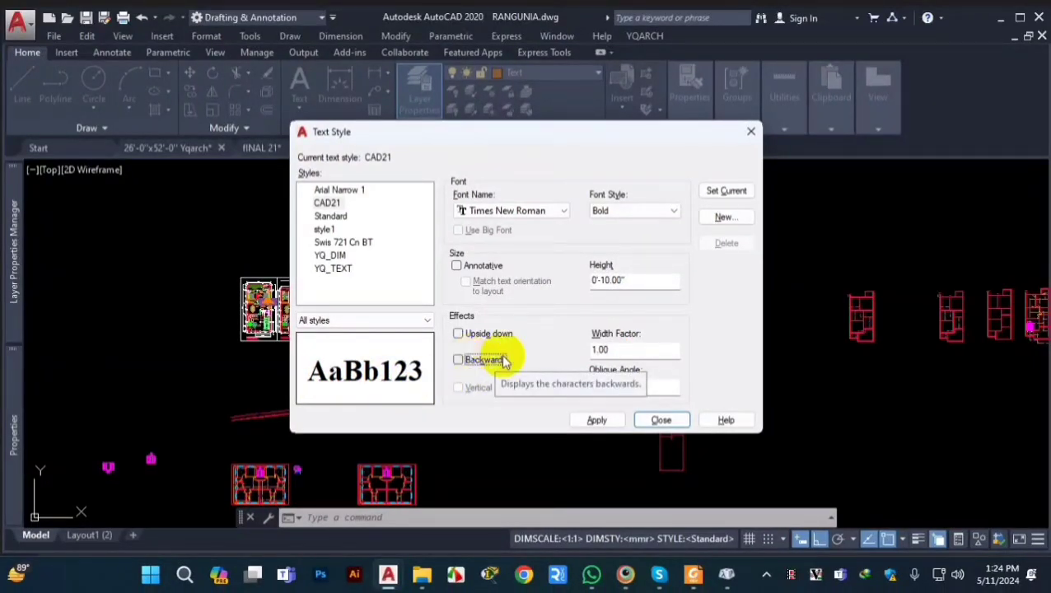
Step: Try a width factor of 1.5 for the CAD21 text style and return it to 1
{"action": "double_click", "coordinate": [598, 349]}
{"action": "type", "text": "1"}
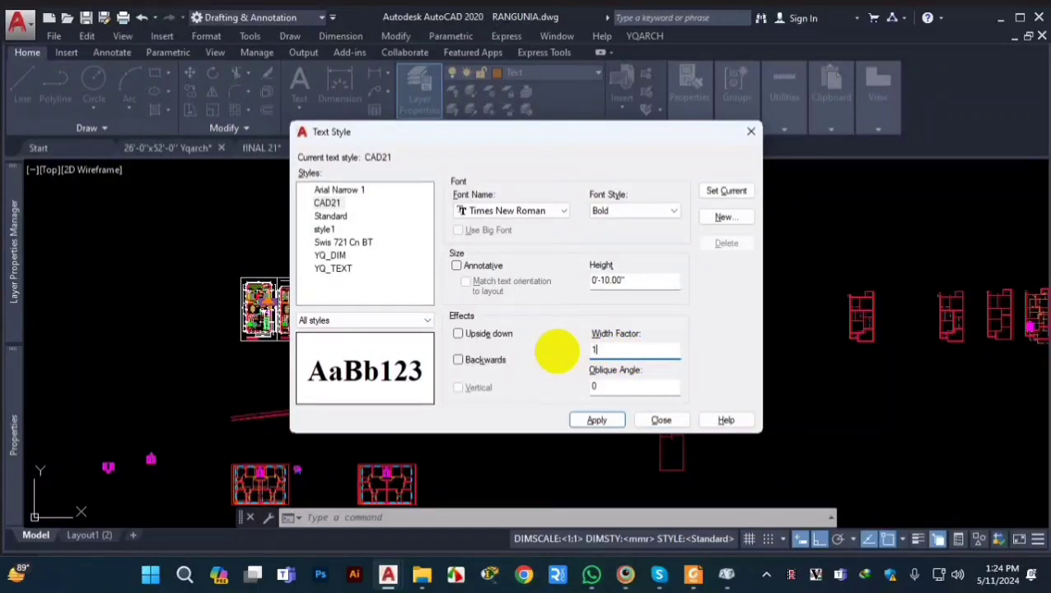
{"action": "type", "text": ".5"}
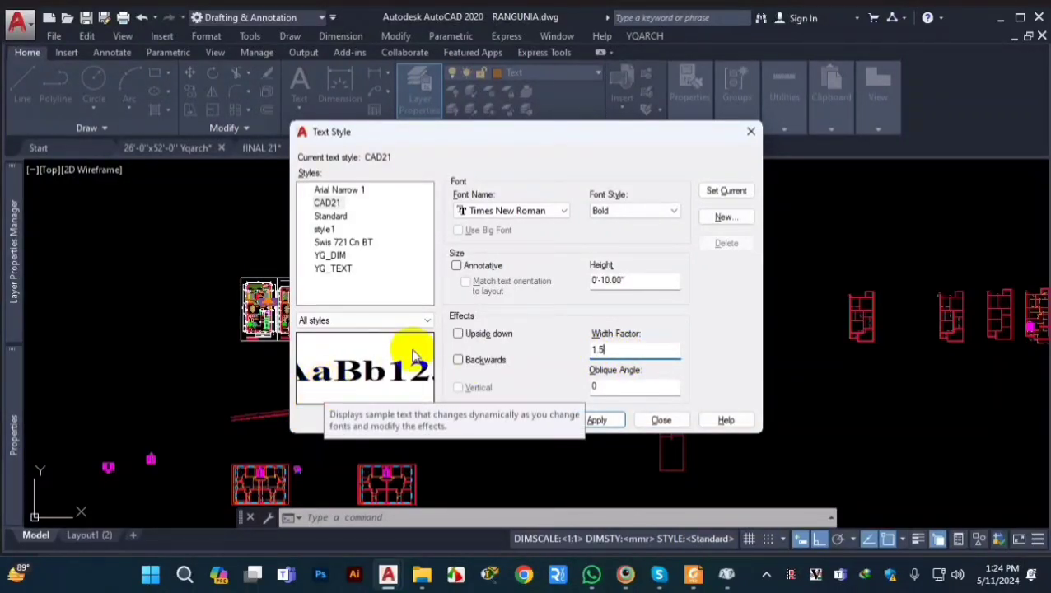
{"action": "left_click", "coordinate": [637, 350]}
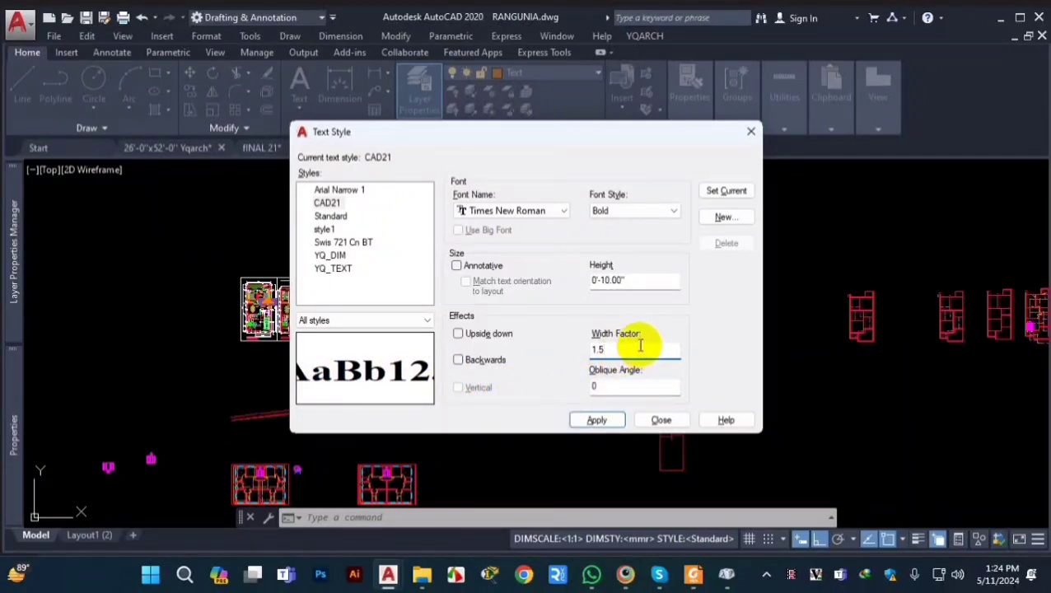
{"action": "key", "text": "BackSpace"}
{"action": "key", "text": "BackSpace"}
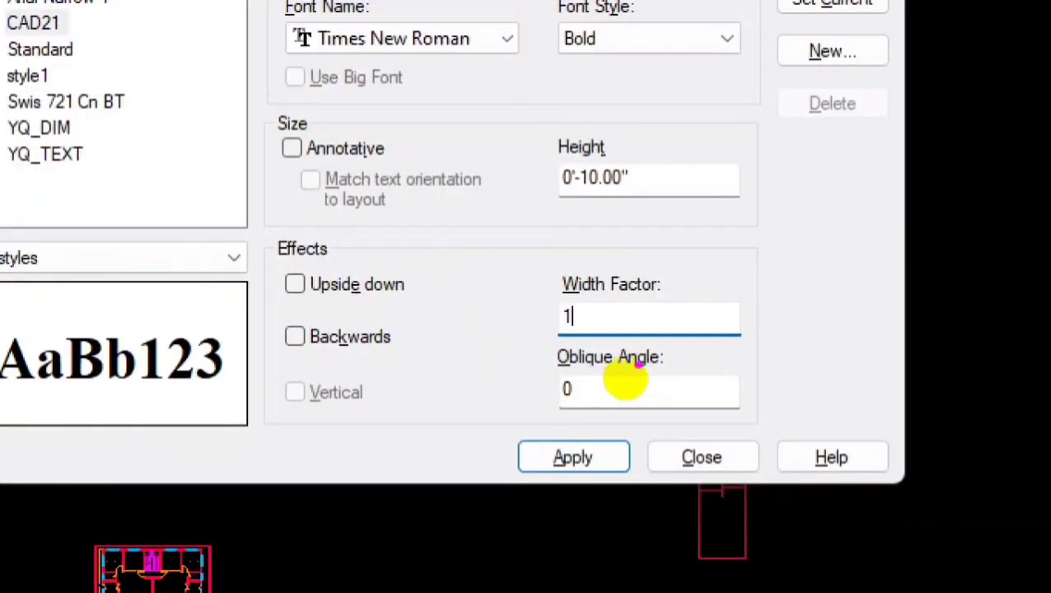
{"action": "mouse_move", "coordinate": [656, 345]}
{"action": "left_mouse_down"}
{"action": "mouse_move", "coordinate": [619, 357]}
{"action": "mouse_move", "coordinate": [539, 349]}
{"action": "mouse_move", "coordinate": [552, 441]}
{"action": "left_mouse_up"}
{"action": "key", "text": "Escape"}
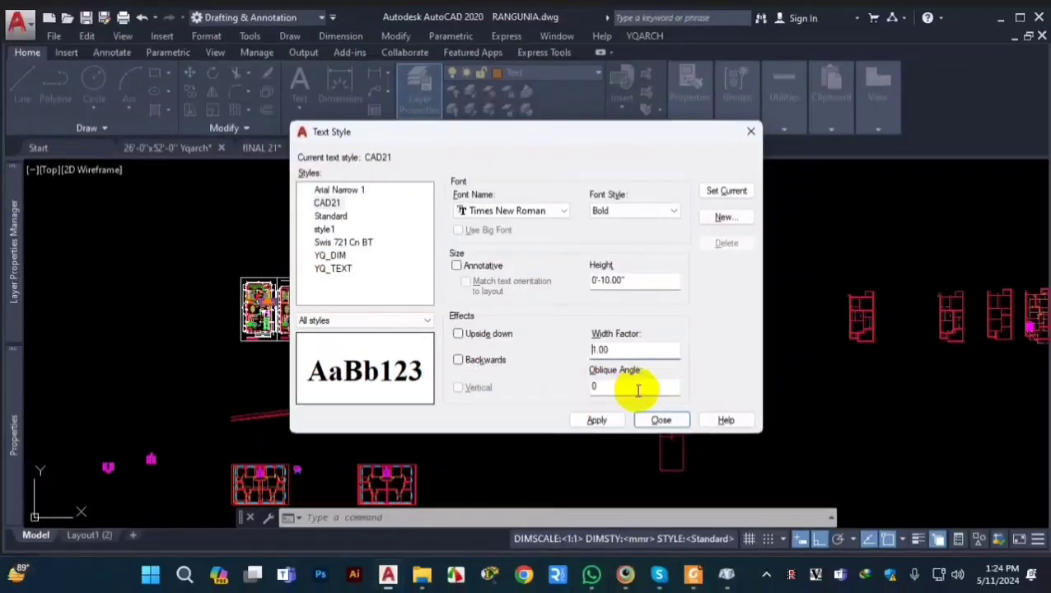
{"action": "left_click", "coordinate": [657, 211]}
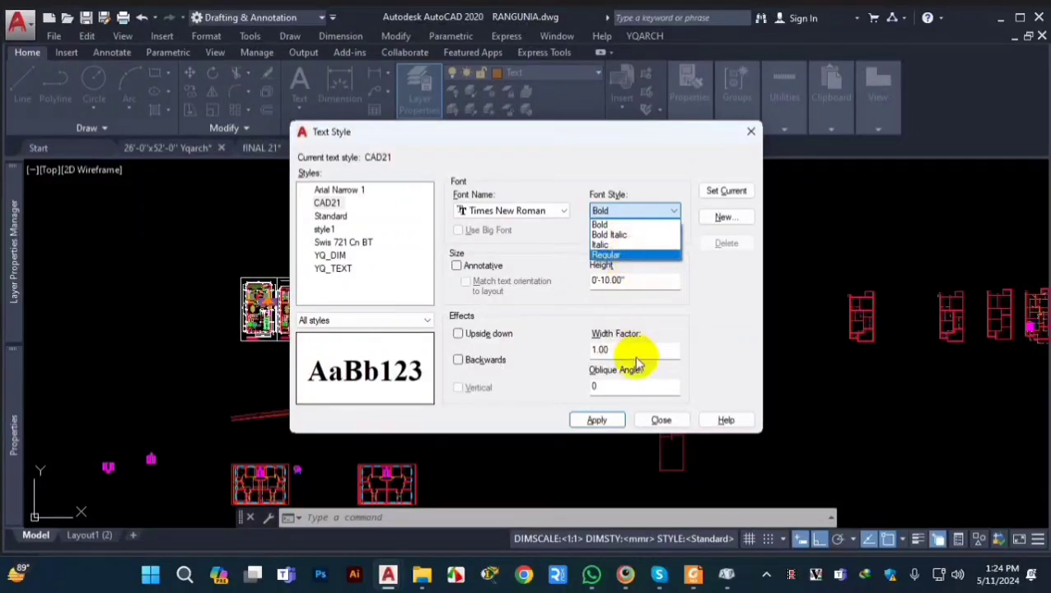
{"action": "left_click", "coordinate": [651, 224]}
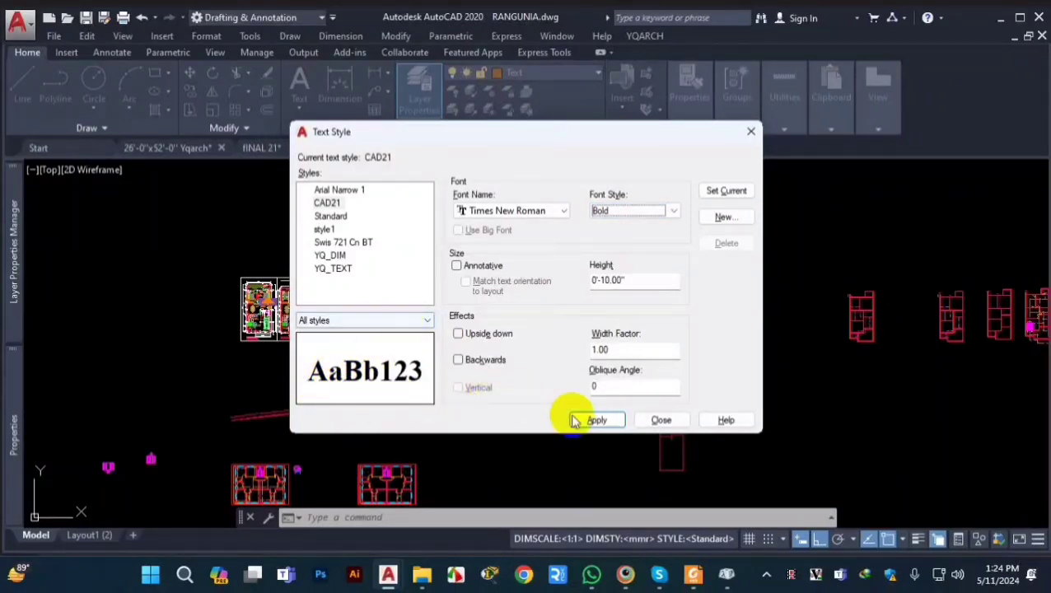
Step: Set the oblique angle of the CAD21 text style to 30
{"action": "double_click", "coordinate": [604, 387]}
{"action": "type", "text": "30"}
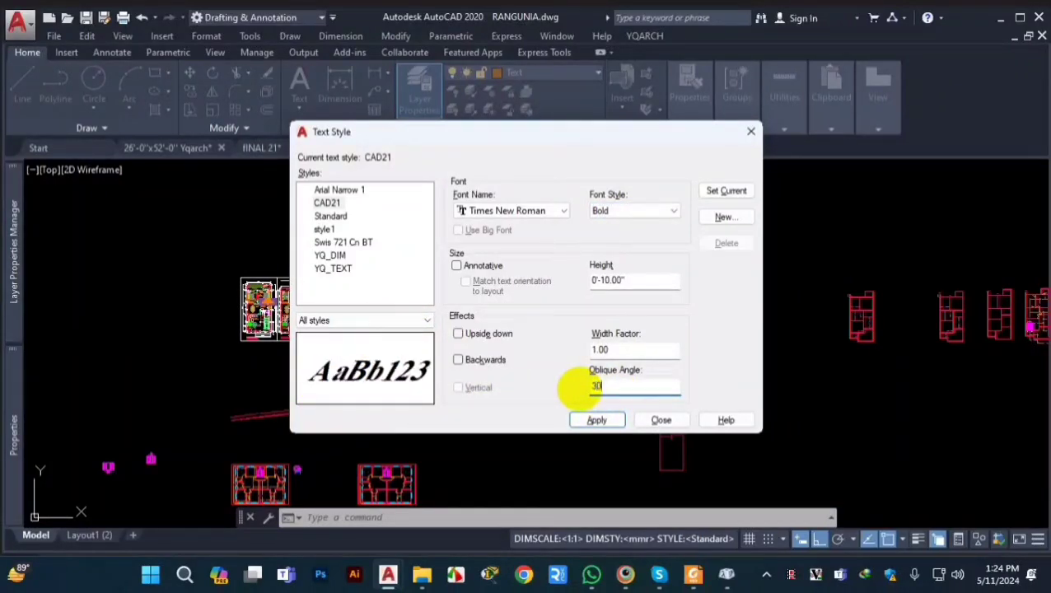
{"action": "key", "text": "ctrl+1"}
{"action": "left_click", "coordinate": [327, 395]}
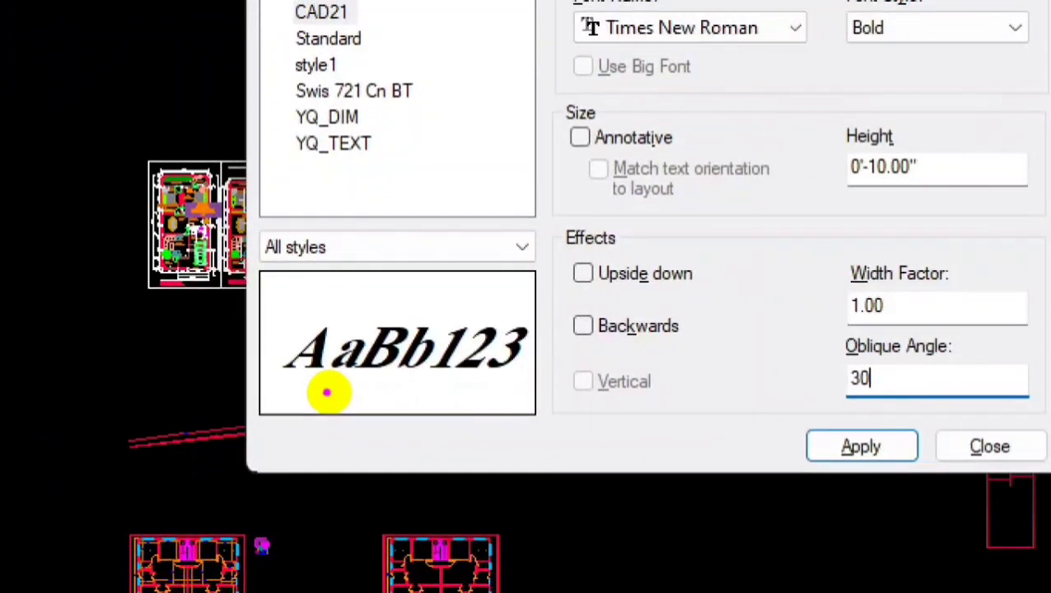
{"action": "left_click_drag", "start_coordinate": [300, 391], "coordinate": [495, 391]}
{"action": "left_click_drag", "start_coordinate": [328, 317], "coordinate": [298, 380]}
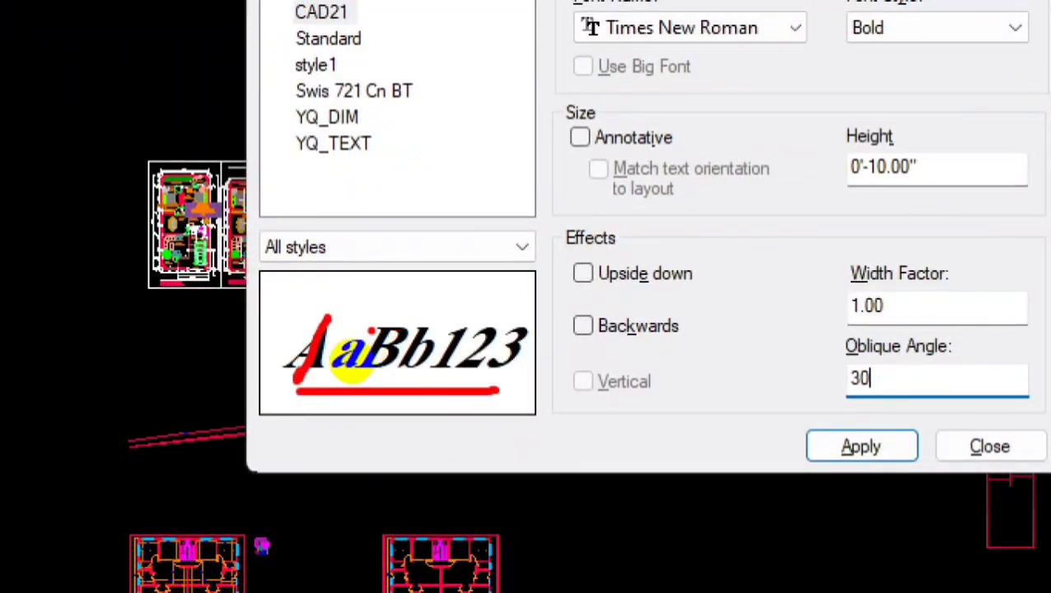
{"action": "left_click_drag", "start_coordinate": [371, 326], "coordinate": [337, 380]}
{"action": "left_click_drag", "start_coordinate": [413, 318], "coordinate": [374, 389]}
{"action": "key", "text": "Escape"}
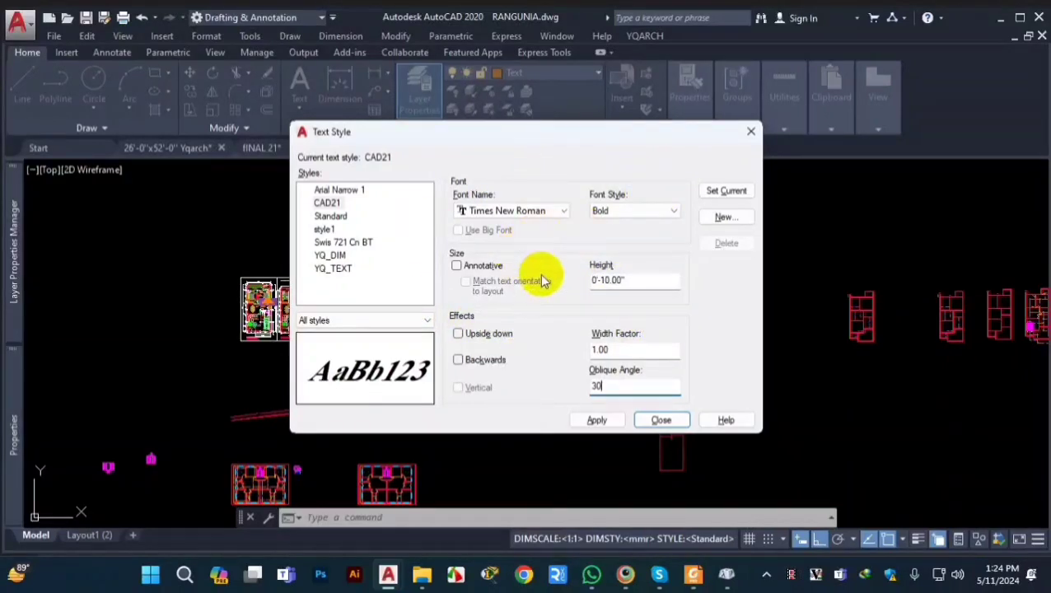
{"action": "left_click", "coordinate": [506, 212]}
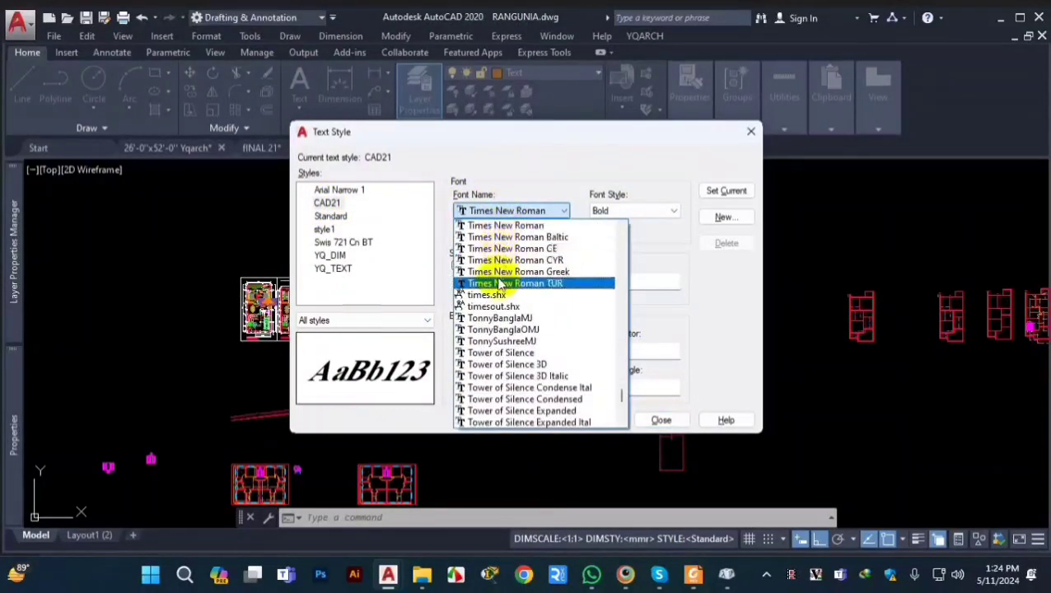
{"action": "left_click", "coordinate": [504, 213]}
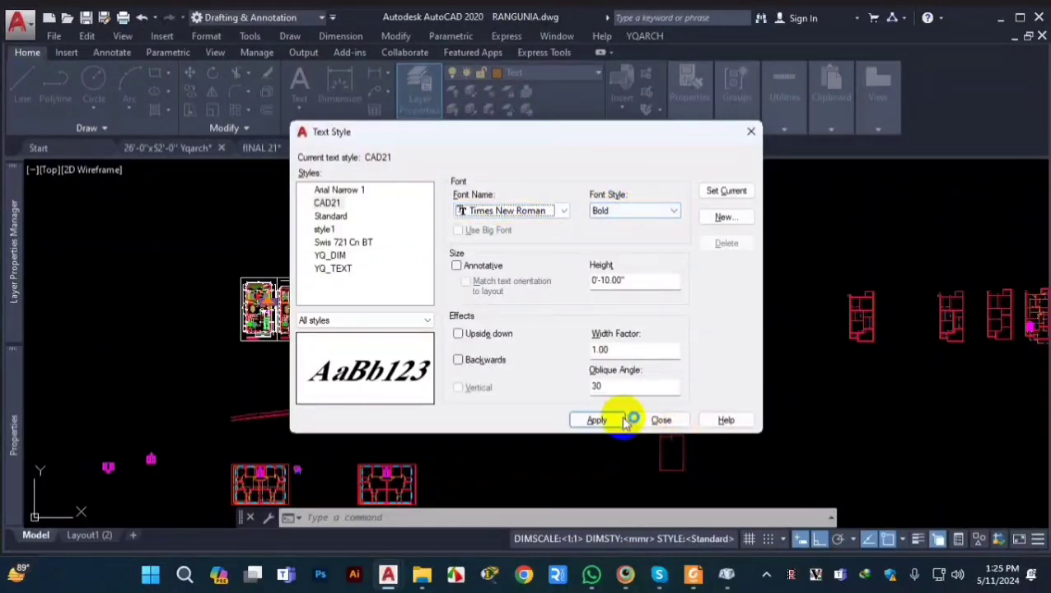
Step: Save the changes to the CAD21 text style, make it the current style and close the text style settings
{"action": "left_click", "coordinate": [598, 421]}
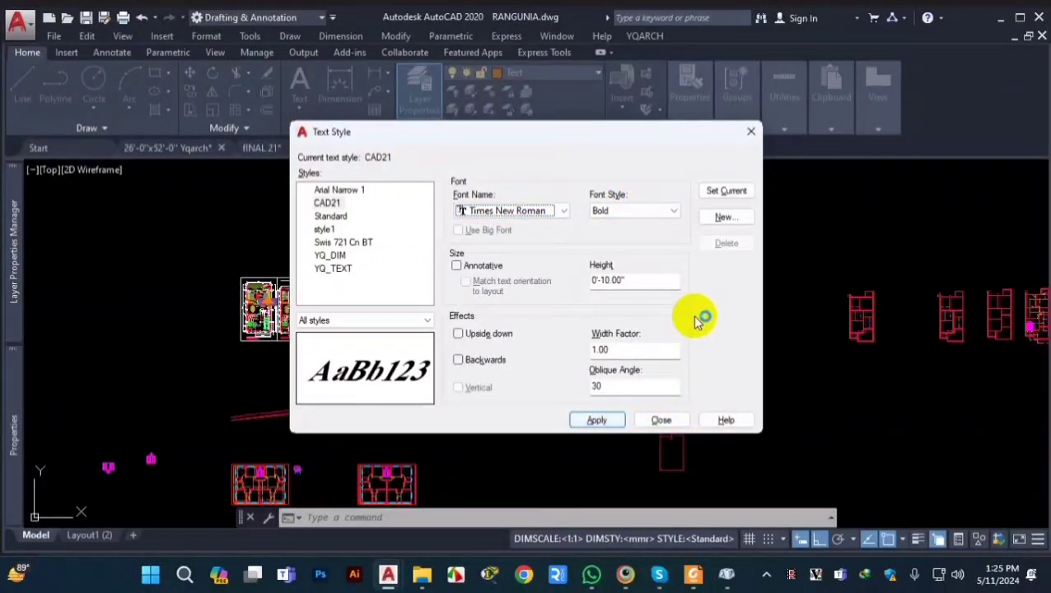
{"action": "left_click", "coordinate": [328, 202]}
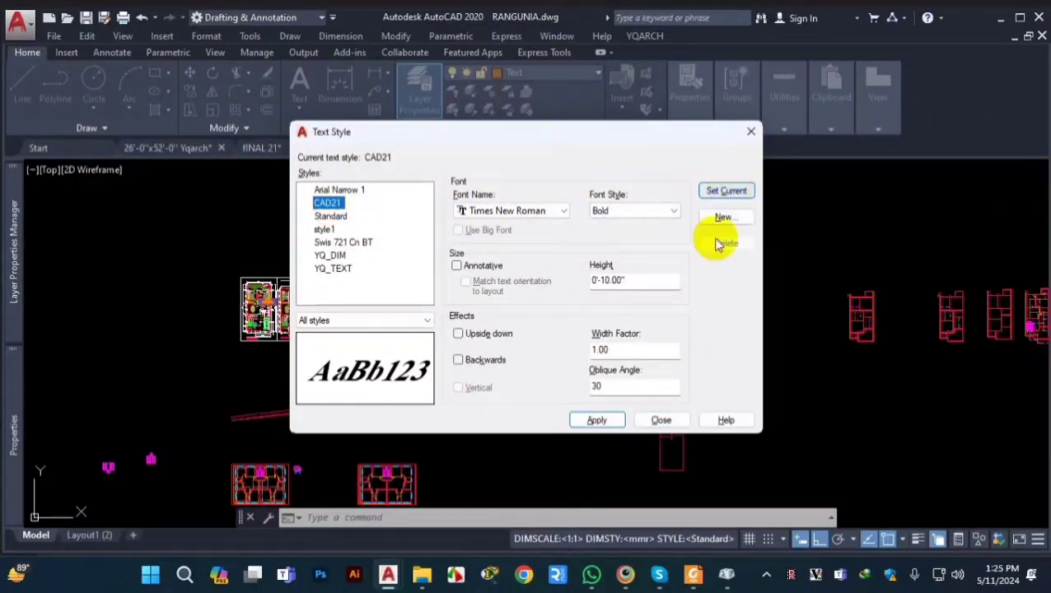
{"action": "left_click", "coordinate": [724, 191]}
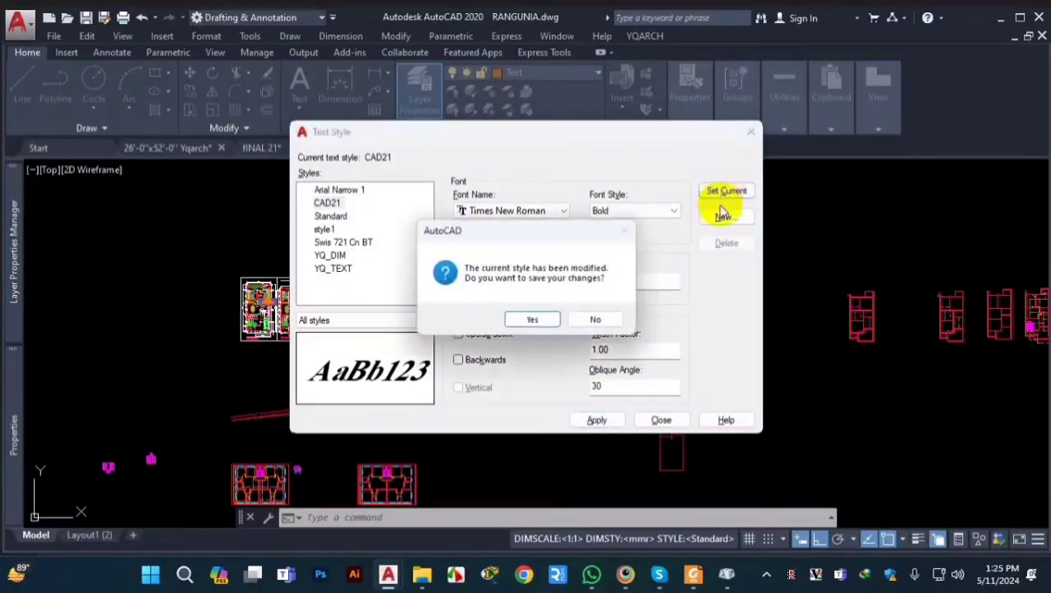
{"action": "left_click", "coordinate": [532, 319]}
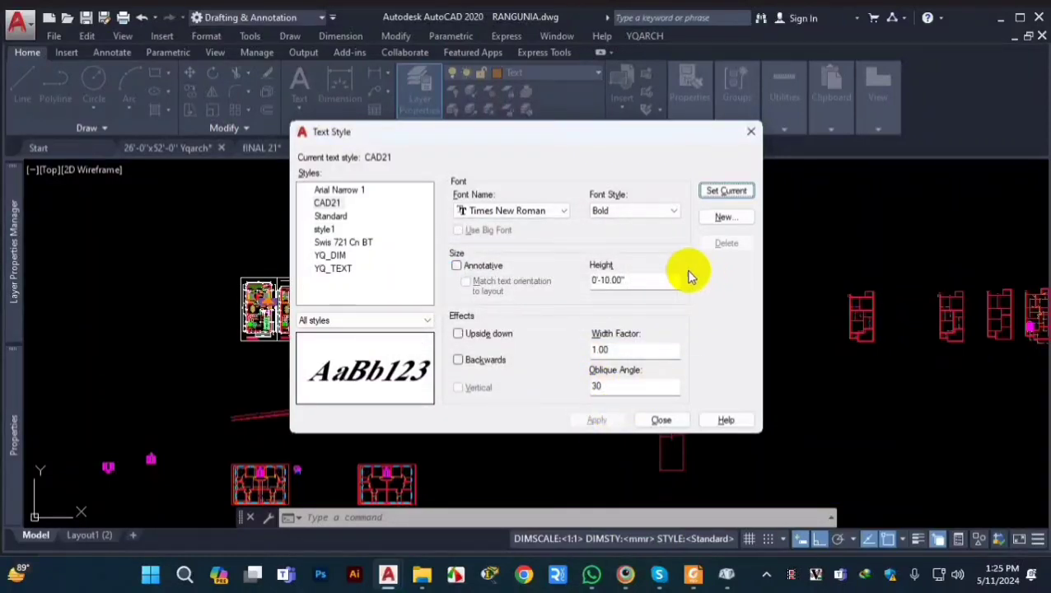
{"action": "left_click", "coordinate": [328, 203]}
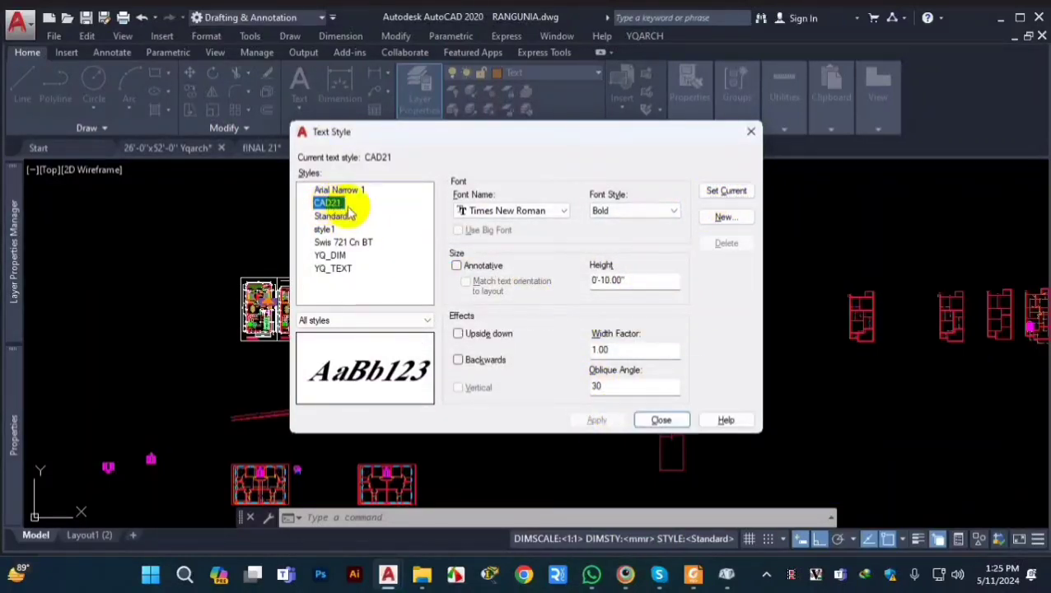
{"action": "left_click", "coordinate": [725, 191]}
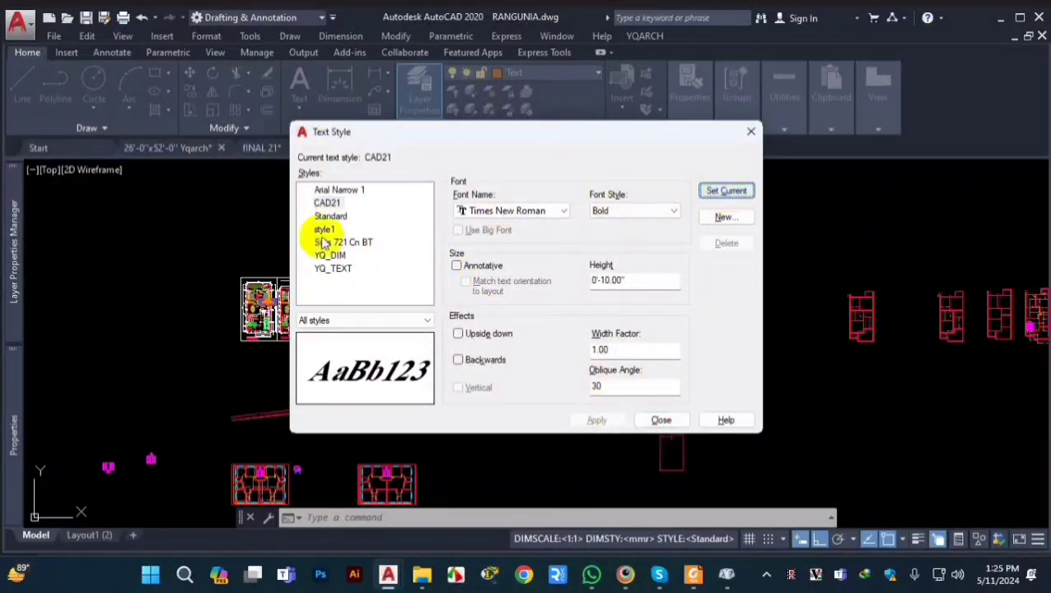
{"action": "left_click", "coordinate": [661, 420]}
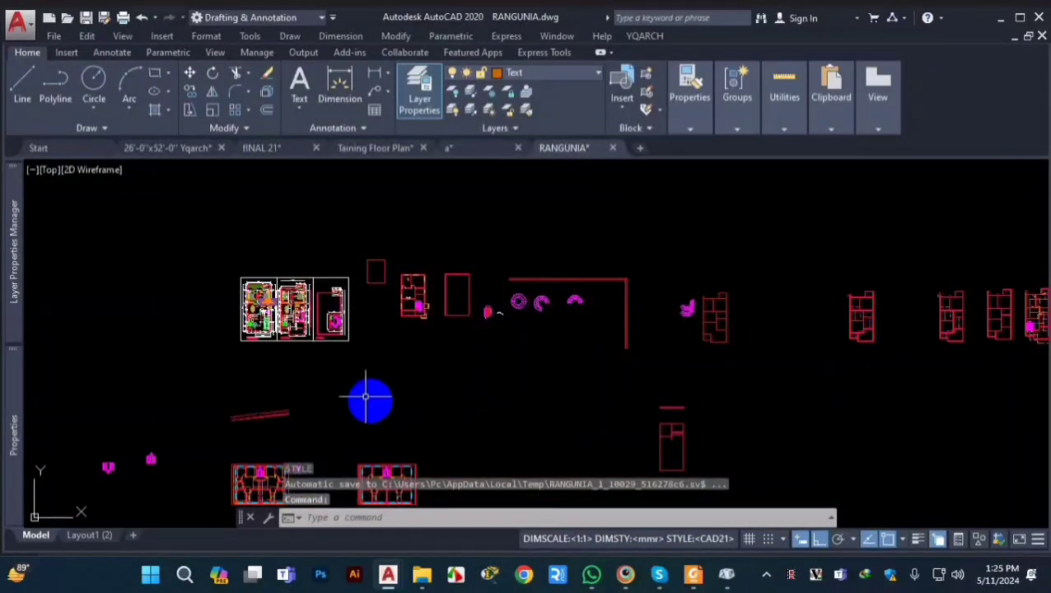
Step: Create a multiline text reading MASTER in the empty area above the row of floor plans
{"action": "scroll", "coordinate": [484, 379], "scroll_direction": "down", "scroll_amount": 3}
{"action": "scroll", "coordinate": [505, 316], "scroll_direction": "up", "scroll_amount": 4}
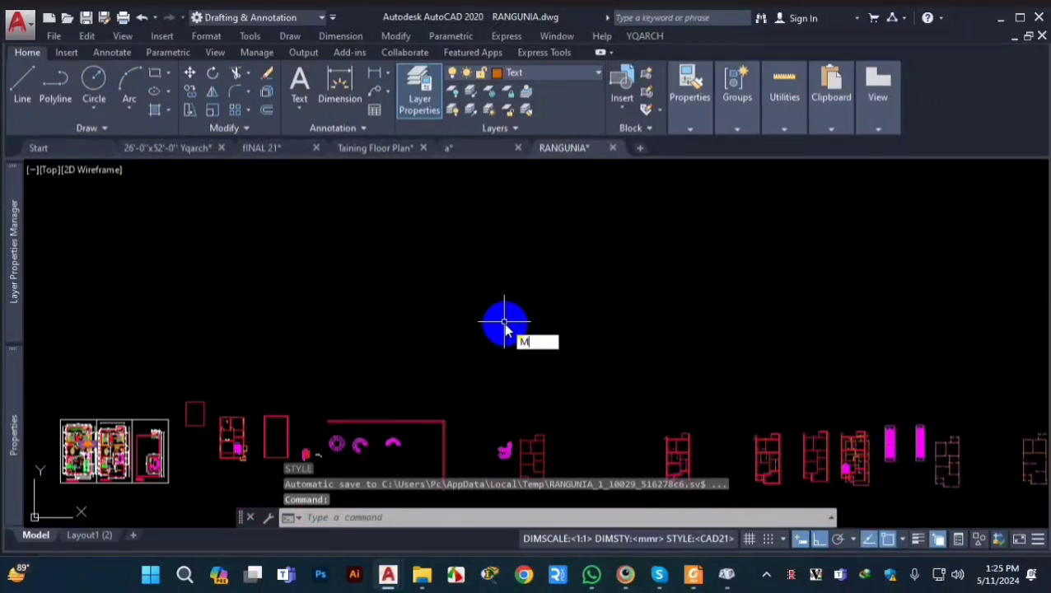
{"action": "type", "text": "T"}
{"action": "key", "text": "Return"}
{"action": "left_click", "coordinate": [397, 244]}
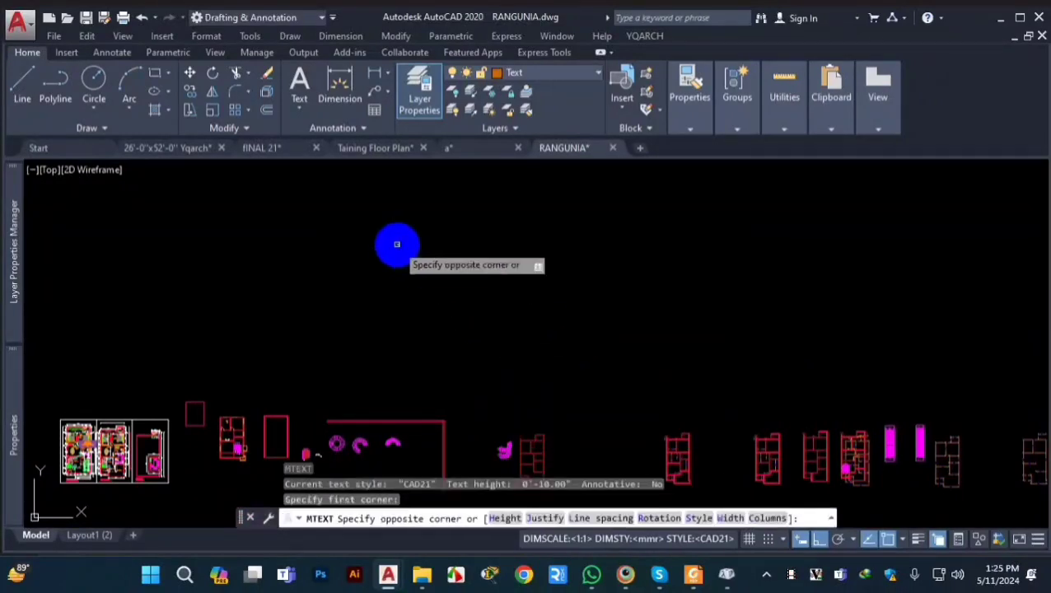
{"action": "left_click", "coordinate": [533, 293]}
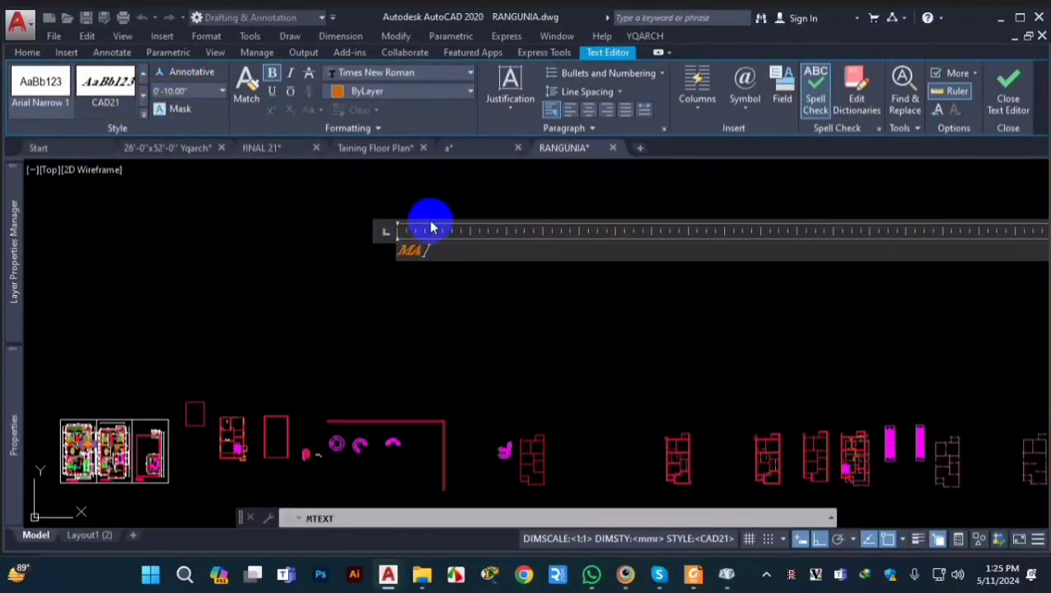
{"action": "key", "text": "ctrl+1"}
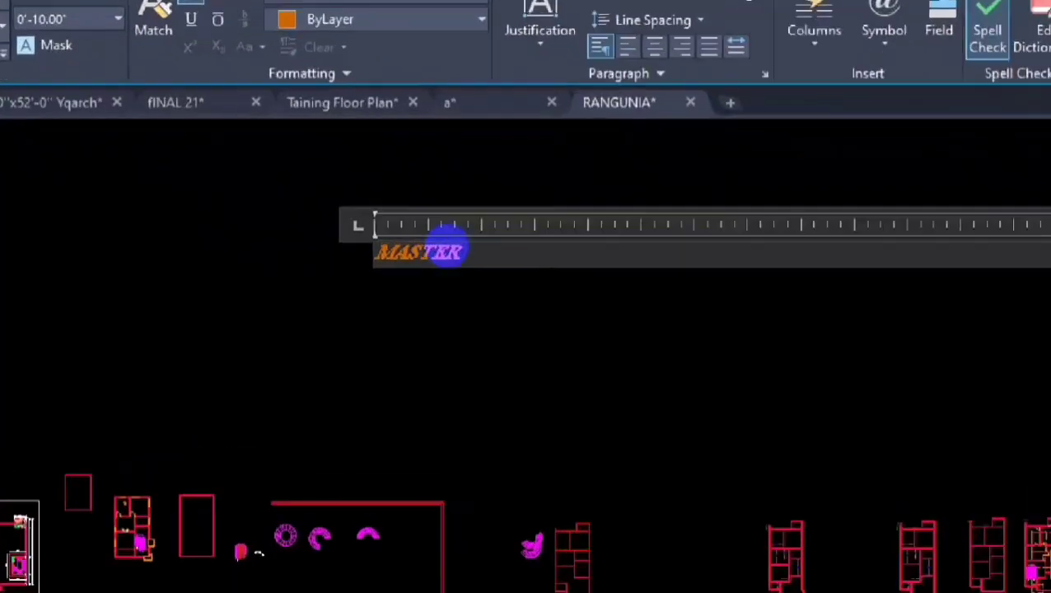
{"action": "left_click", "coordinate": [447, 244]}
{"action": "left_click_drag", "start_coordinate": [466, 233], "coordinate": [424, 319]}
{"action": "key", "text": "Escape"}
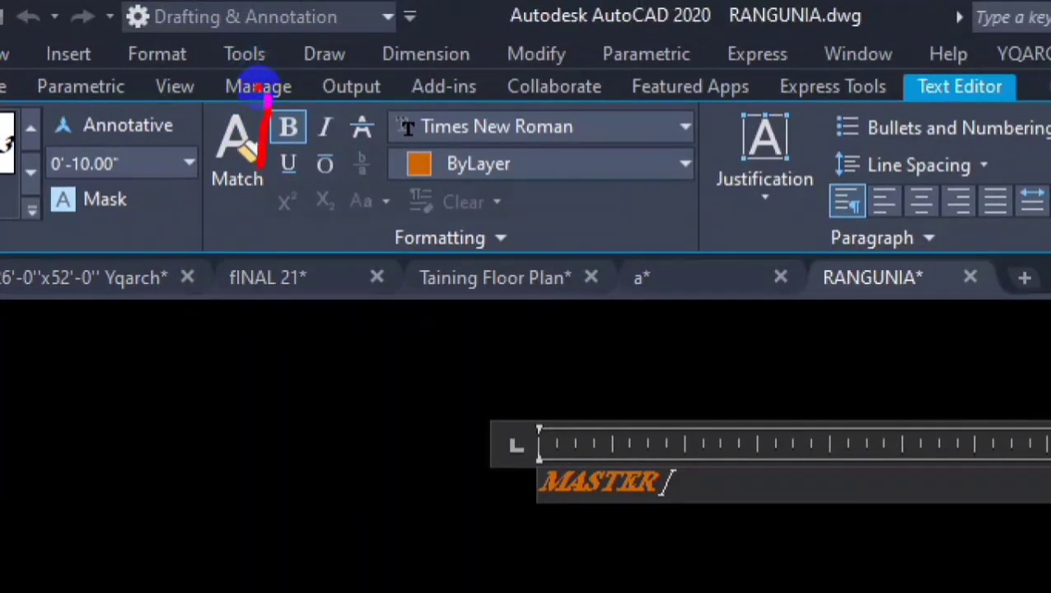
{"action": "mouse_move", "coordinate": [258, 86]}
{"action": "left_mouse_down"}
{"action": "mouse_move", "coordinate": [293, 70]}
{"action": "mouse_move", "coordinate": [274, 57]}
{"action": "left_mouse_up"}
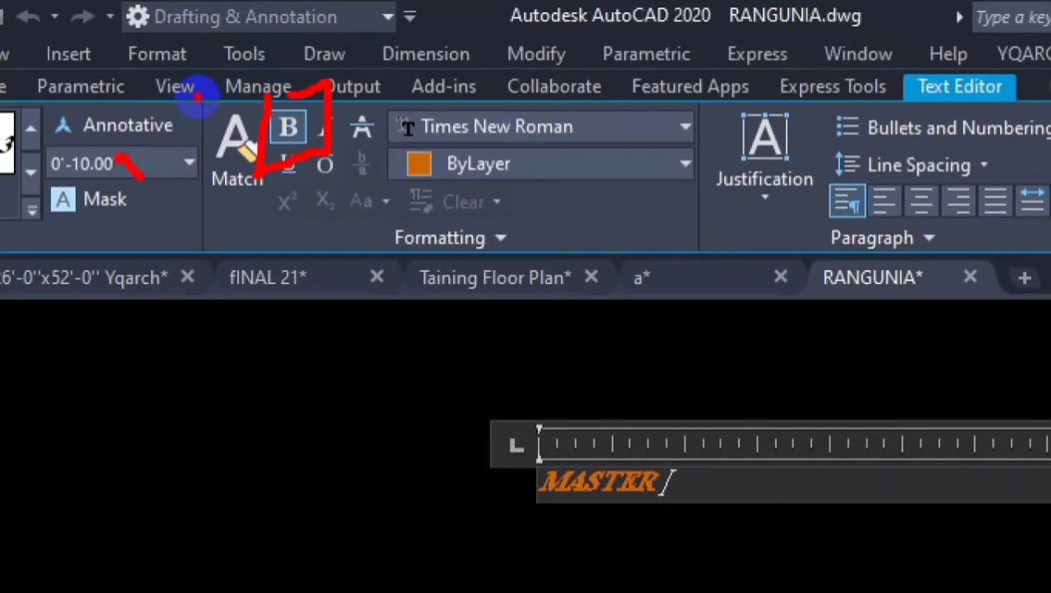
{"action": "left_click_drag", "start_coordinate": [197, 96], "coordinate": [224, 69]}
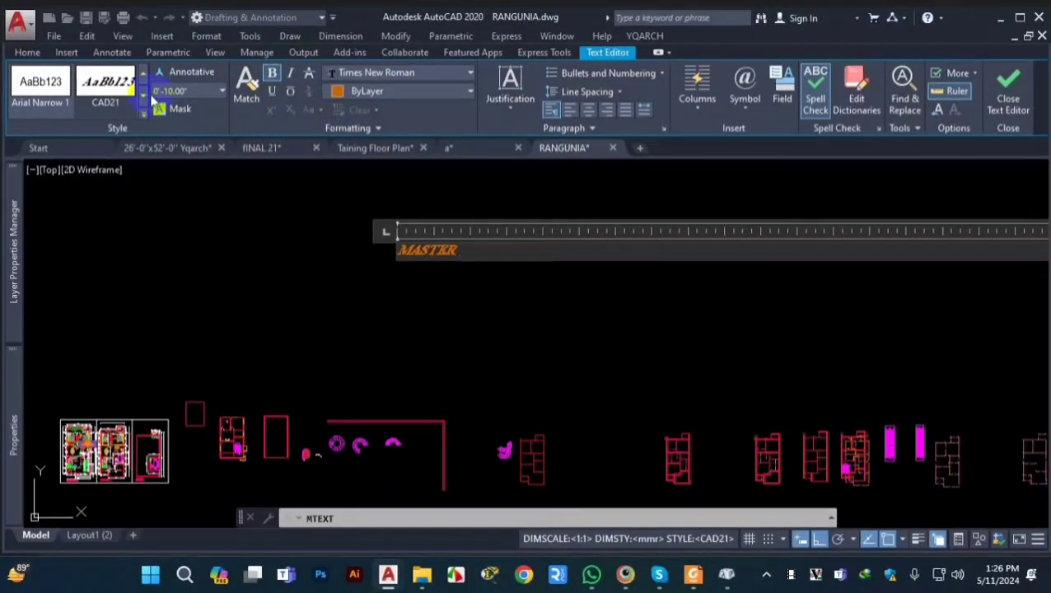
Step: Try the Standard text style on the MASTER multiline text and switch it back to CAD21, accepting both style changes
{"action": "left_click", "coordinate": [144, 96]}
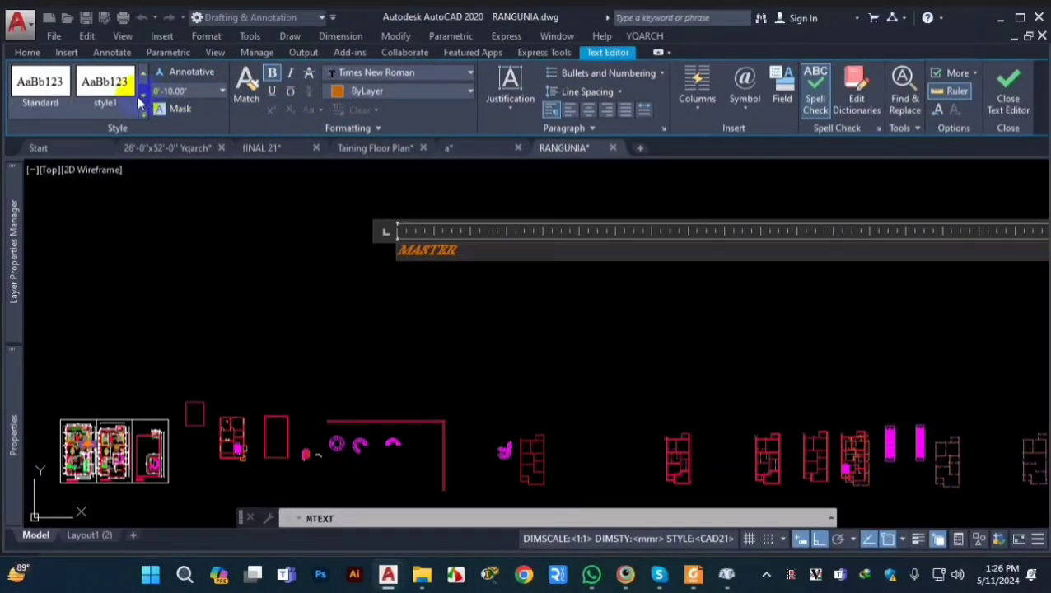
{"action": "left_click", "coordinate": [39, 83]}
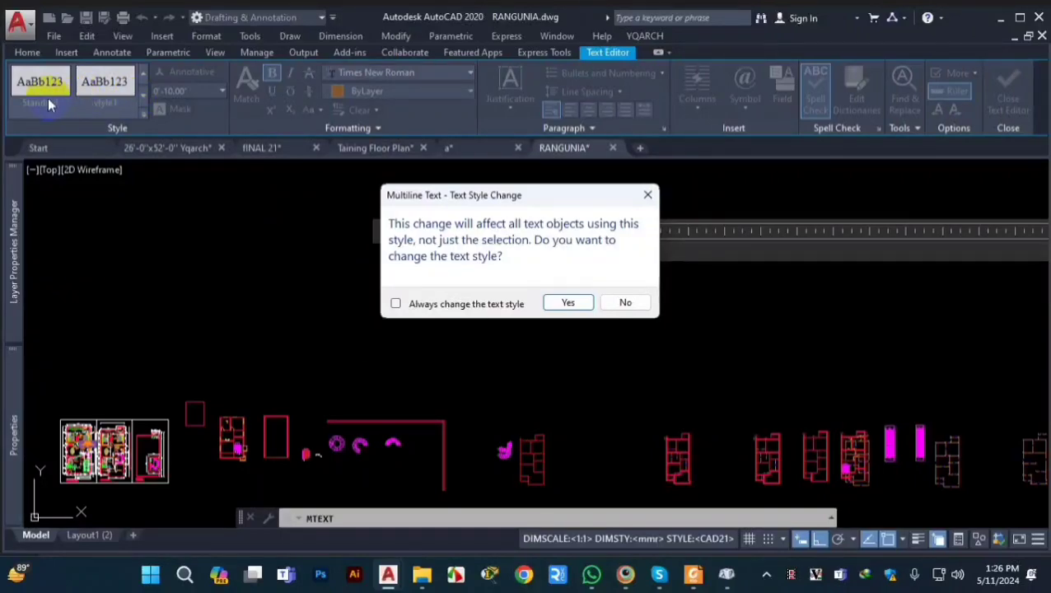
{"action": "left_click", "coordinate": [568, 303]}
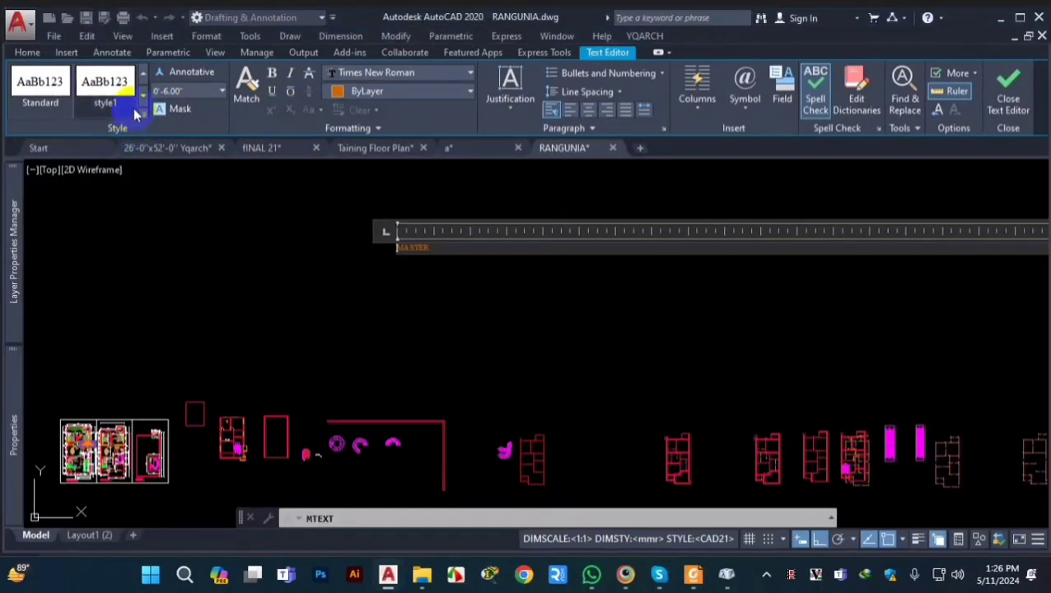
{"action": "left_click", "coordinate": [129, 90]}
{"action": "left_click", "coordinate": [129, 91]}
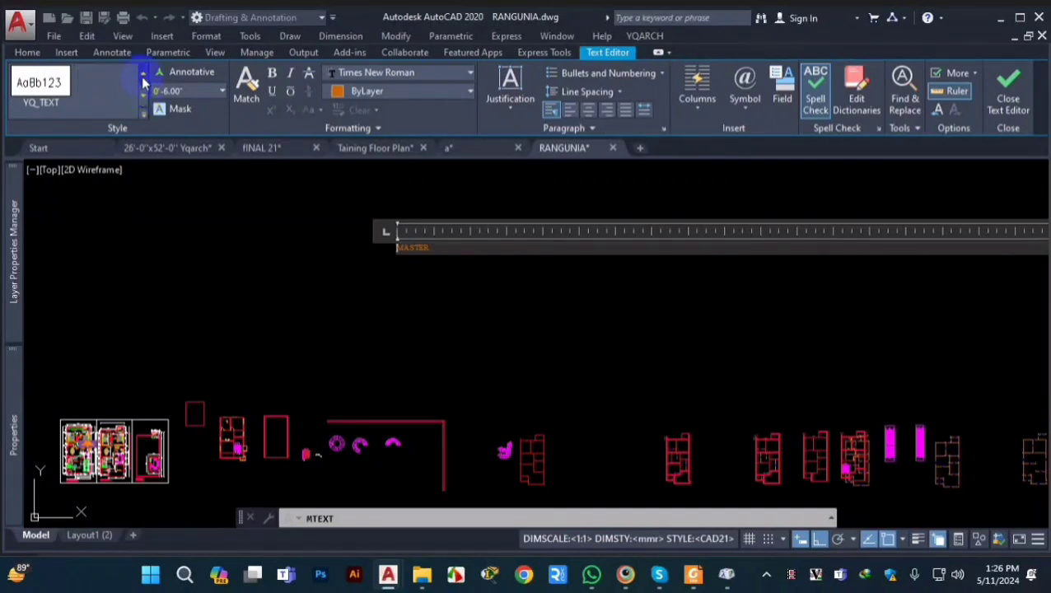
{"action": "left_click", "coordinate": [143, 74]}
{"action": "left_click", "coordinate": [142, 74]}
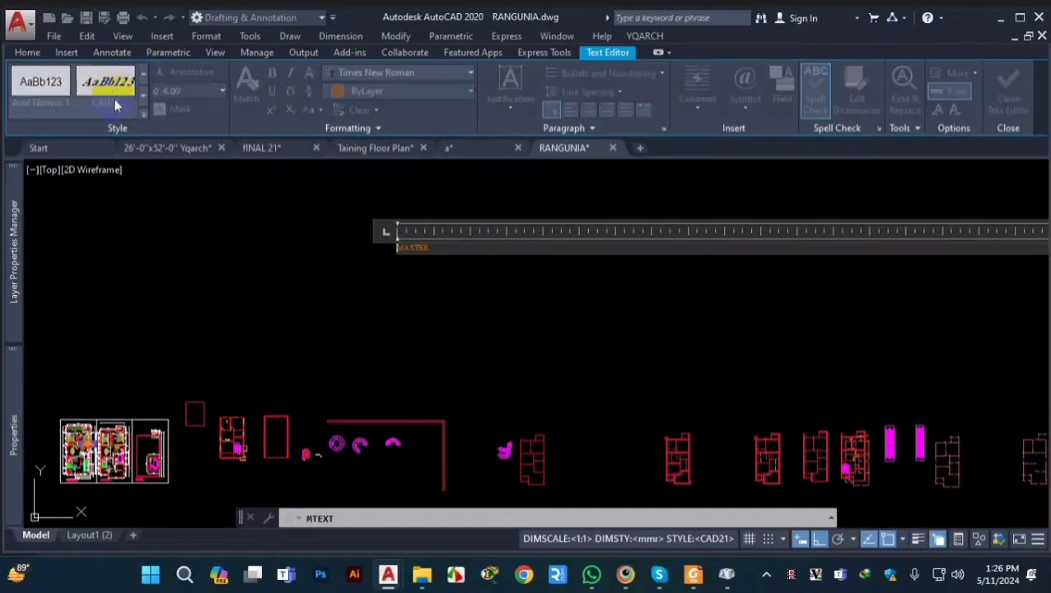
{"action": "left_click", "coordinate": [105, 82]}
{"action": "left_click", "coordinate": [568, 302]}
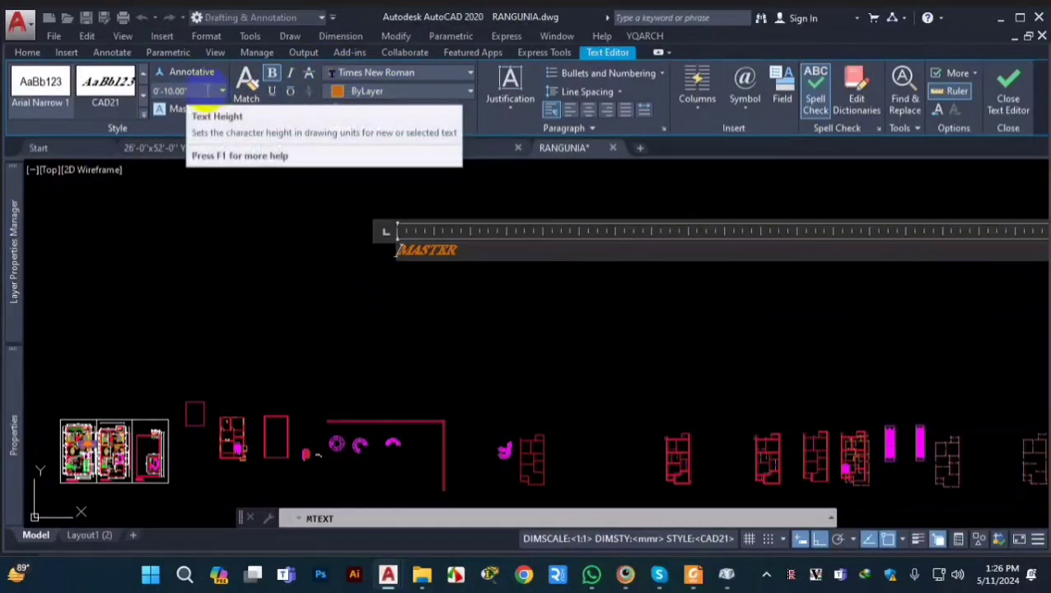
{"action": "left_click", "coordinate": [179, 91]}
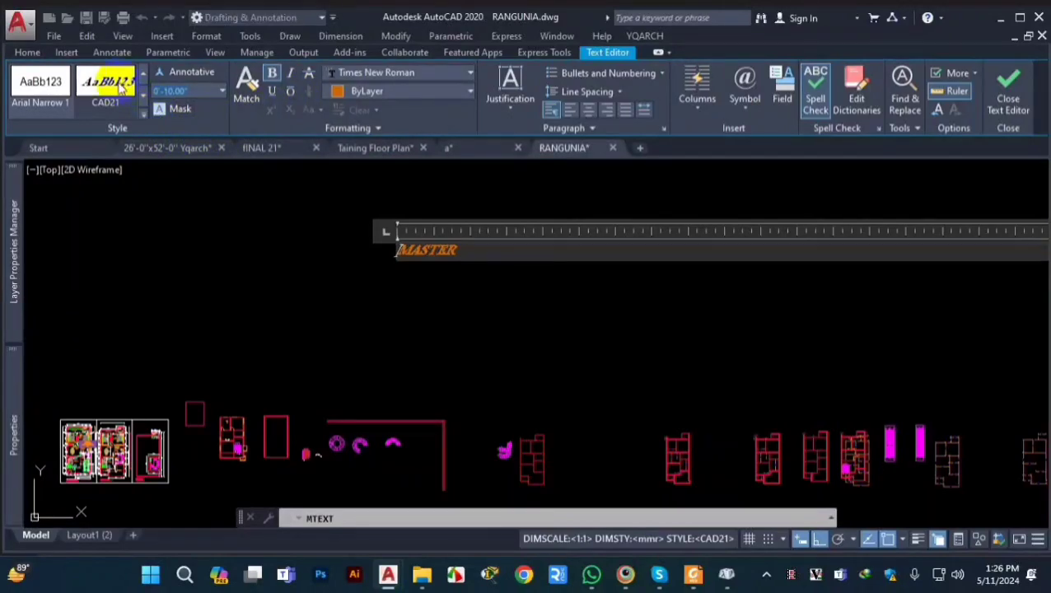
{"action": "left_click", "coordinate": [144, 94]}
{"action": "left_click", "coordinate": [82, 171]}
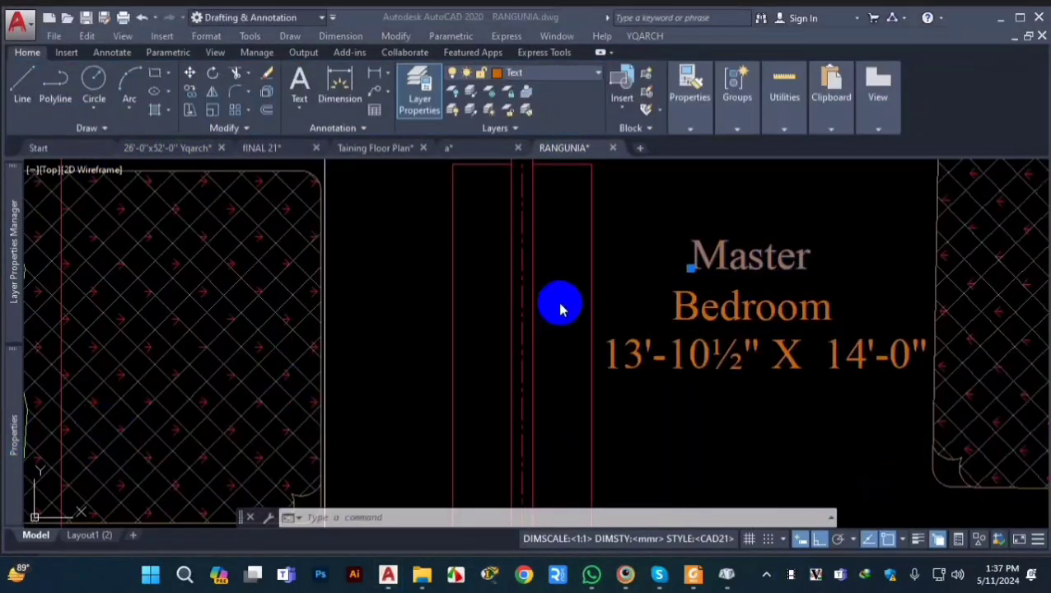
Step: Change the text style of the Master line in the master bedroom label to CAD21
{"action": "left_click", "coordinate": [14, 445]}
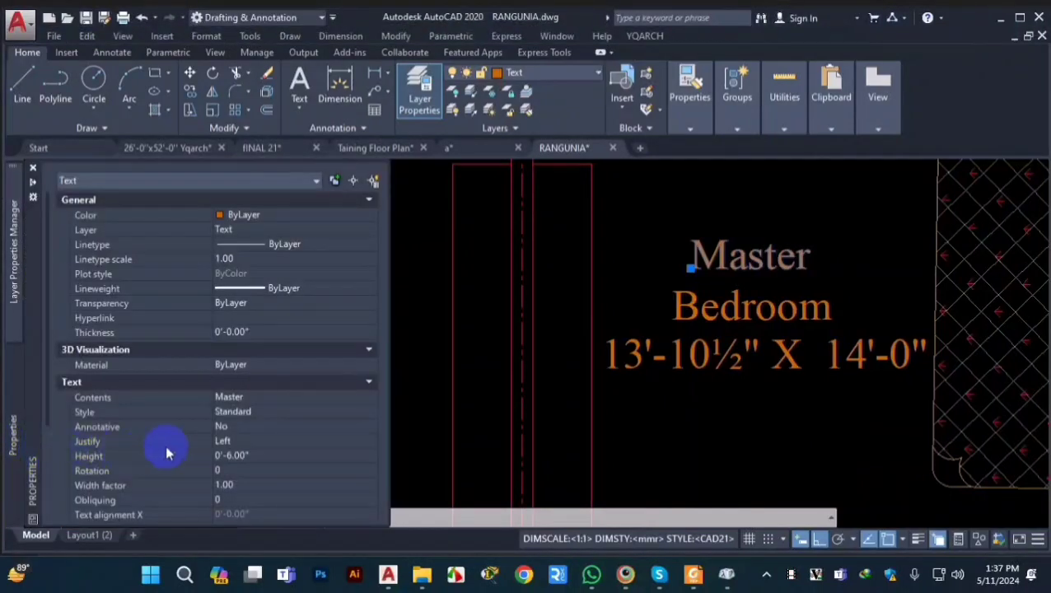
{"action": "left_click", "coordinate": [252, 412]}
{"action": "left_click", "coordinate": [252, 412]}
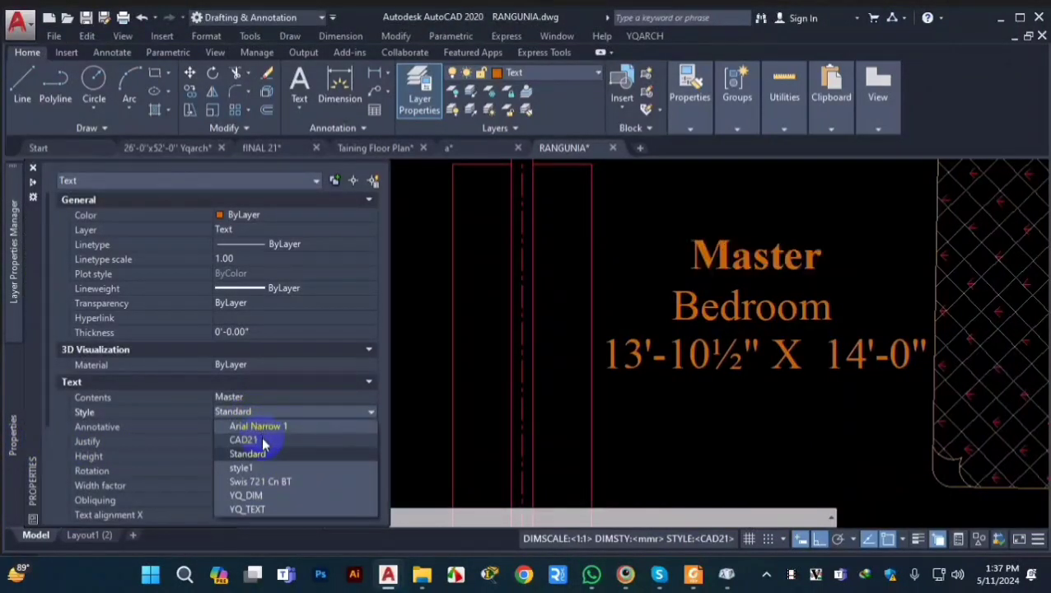
{"action": "left_click", "coordinate": [263, 441]}
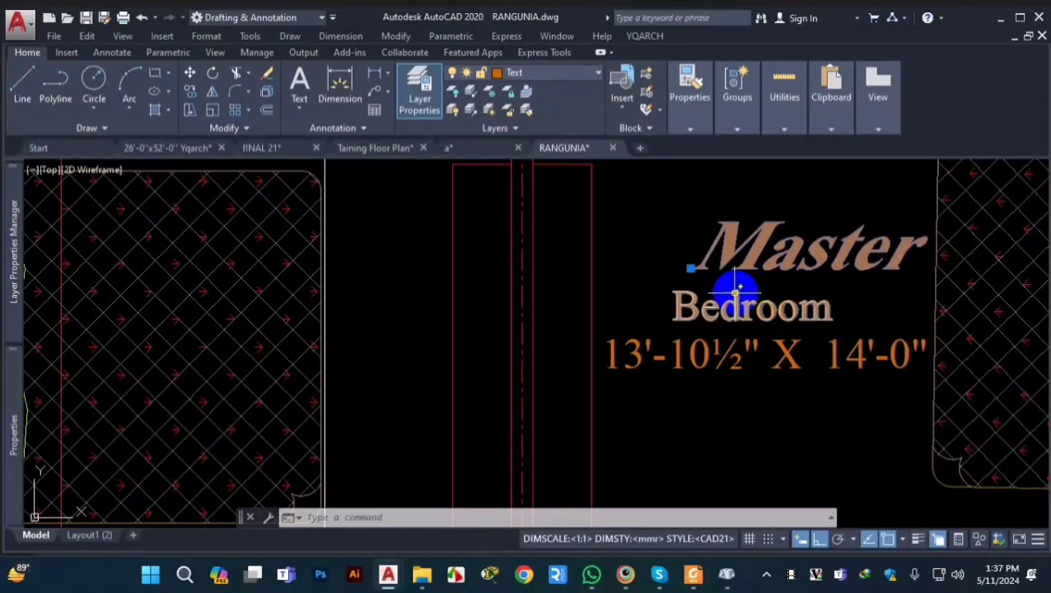
{"action": "scroll", "coordinate": [598, 376], "scroll_direction": "down", "scroll_amount": 3}
{"action": "scroll", "coordinate": [629, 335], "scroll_direction": "up", "scroll_amount": 5}
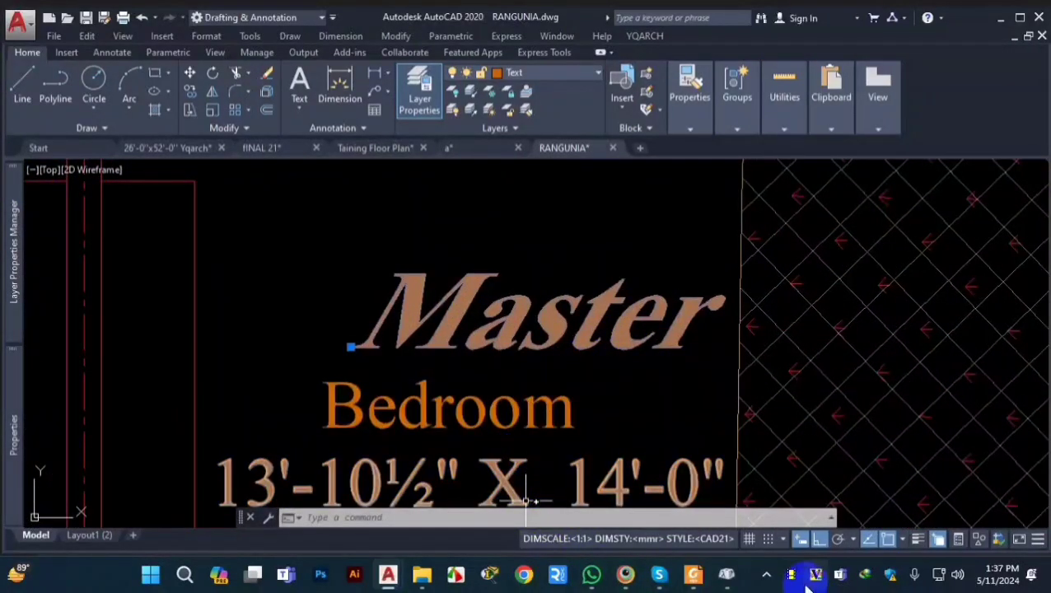
Step: Create a multiline text reading DFFDGFHHJ in the empty area above the floor plan sheet
{"action": "scroll", "coordinate": [459, 427], "scroll_direction": "down", "scroll_amount": 5}
{"action": "scroll", "coordinate": [448, 274], "scroll_direction": "up", "scroll_amount": 4}
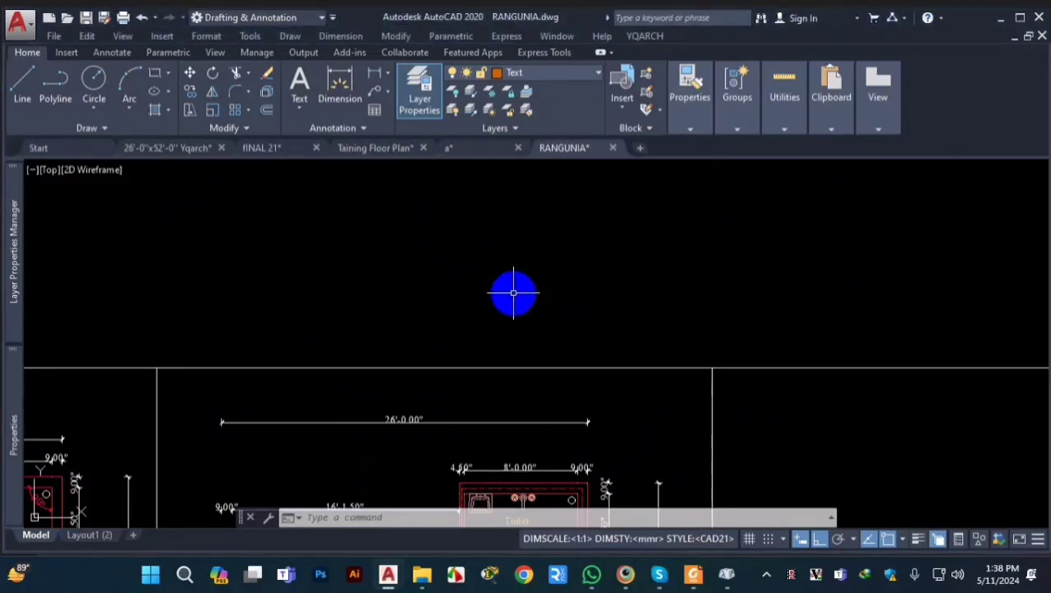
{"action": "type", "text": "T"}
{"action": "key", "text": "Return"}
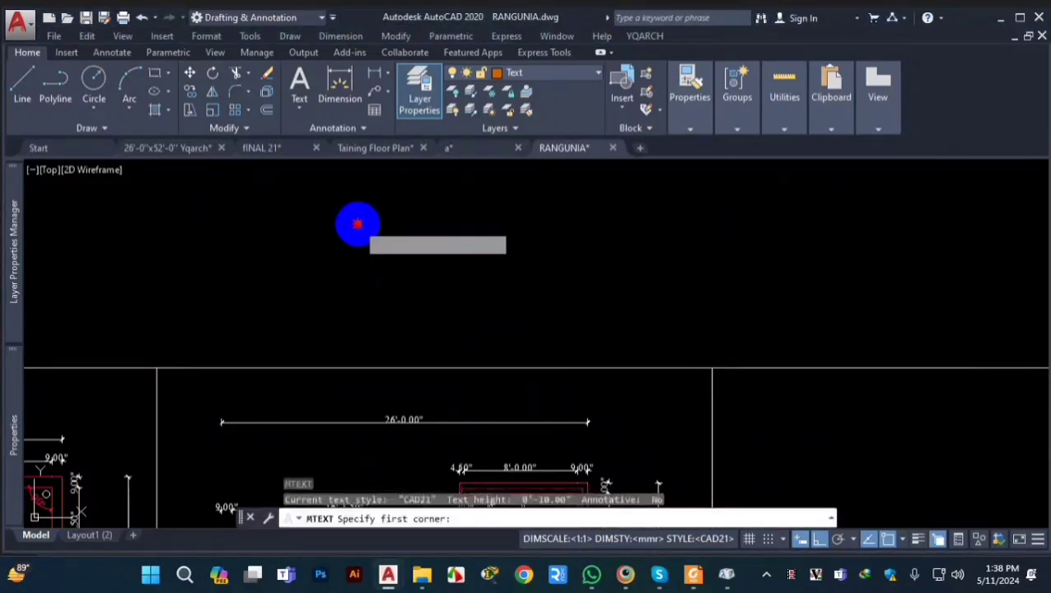
{"action": "left_click", "coordinate": [358, 224]}
{"action": "left_click", "coordinate": [518, 282]}
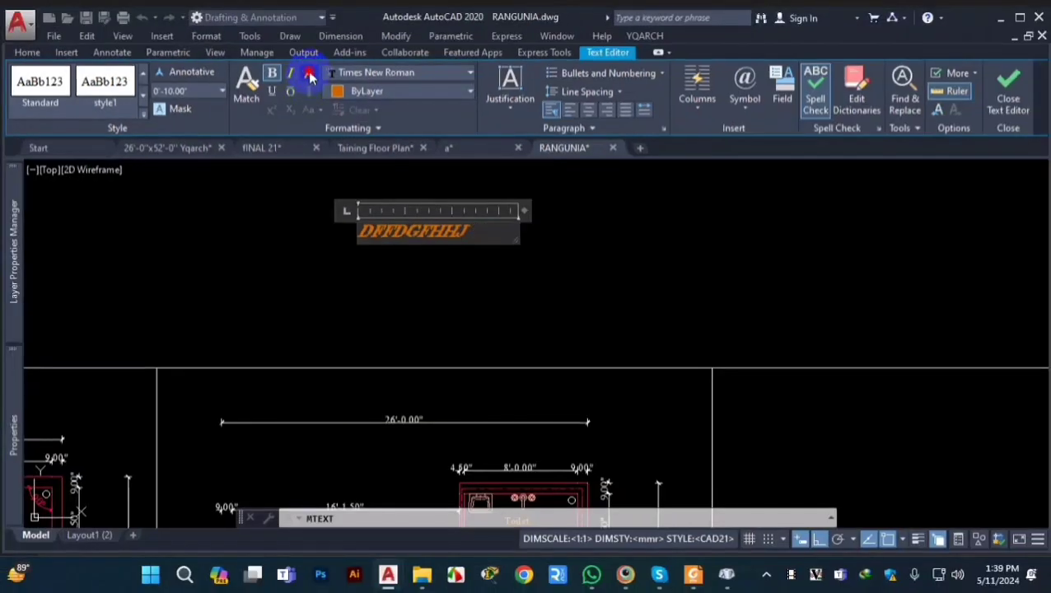
Step: Apply strikethrough to the whole DFFDGFHHJ text and finish editing it
{"action": "left_click", "coordinate": [309, 74]}
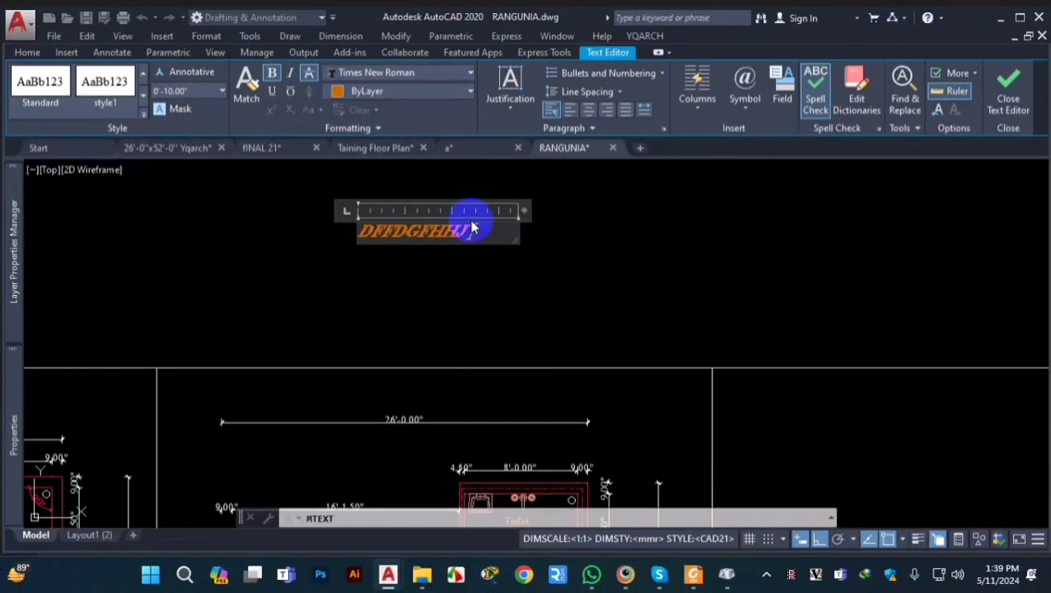
{"action": "left_click_drag", "start_coordinate": [476, 226], "coordinate": [352, 234]}
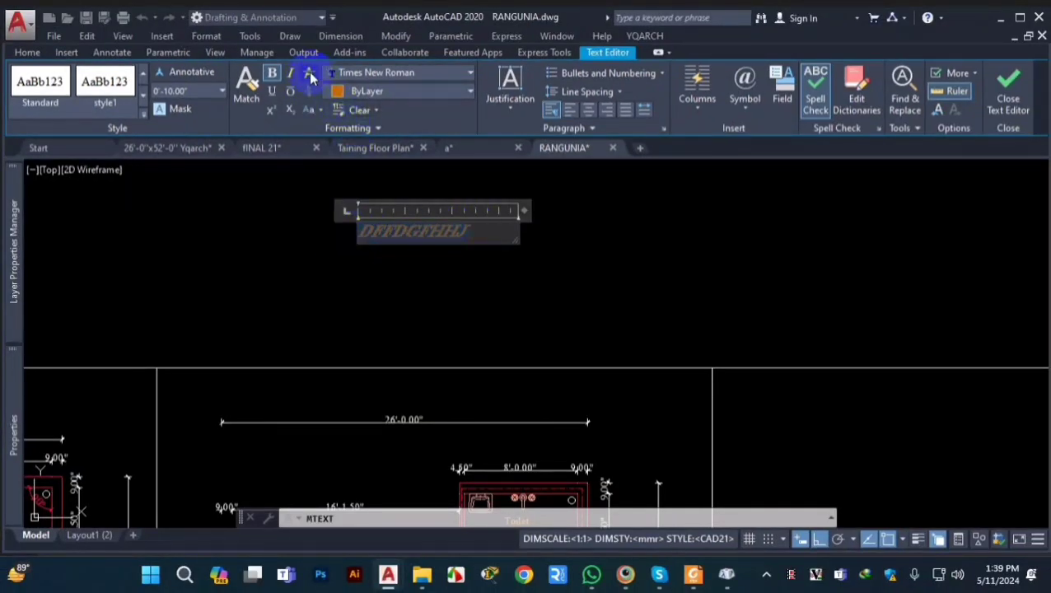
{"action": "left_click", "coordinate": [429, 246]}
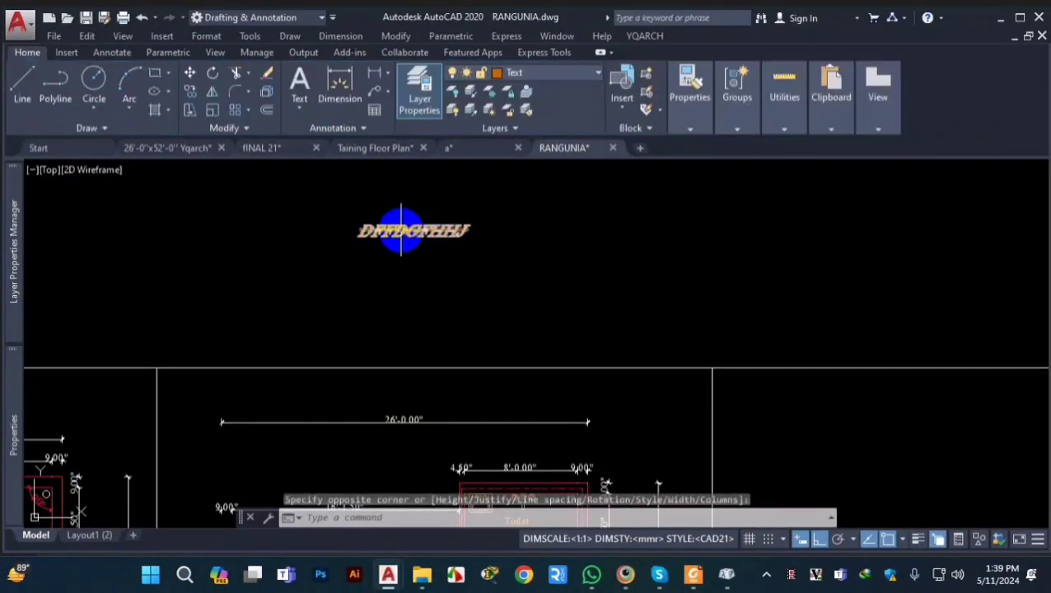
{"action": "scroll", "coordinate": [383, 239], "scroll_direction": "up", "scroll_amount": 5}
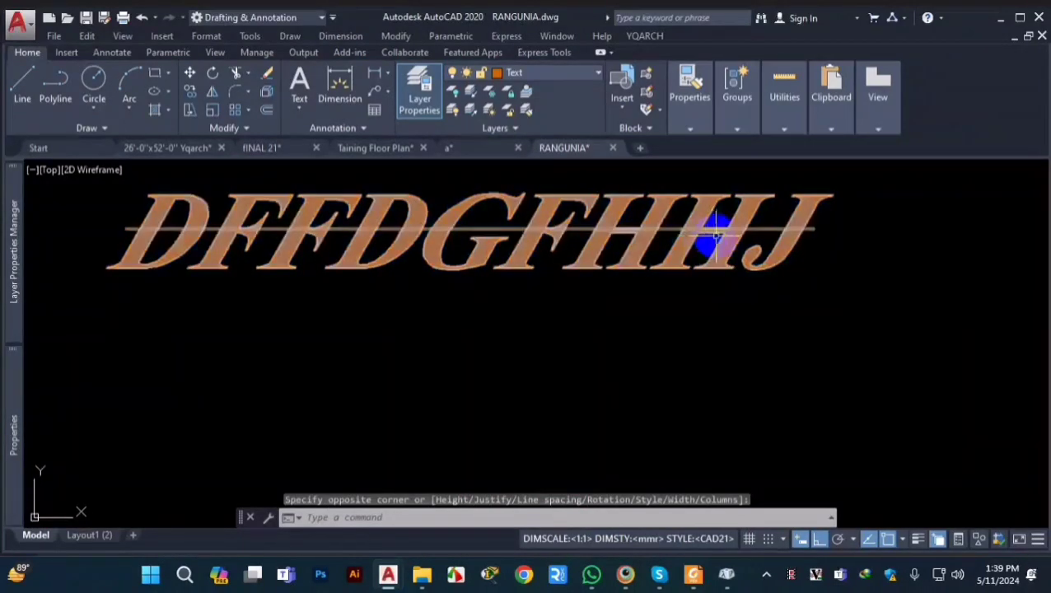
{"action": "scroll", "coordinate": [493, 311], "scroll_direction": "down", "scroll_amount": 8}
{"action": "scroll", "coordinate": [490, 296], "scroll_direction": "down", "scroll_amount": 2}
{"action": "scroll", "coordinate": [488, 303], "scroll_direction": "up", "scroll_amount": 7}
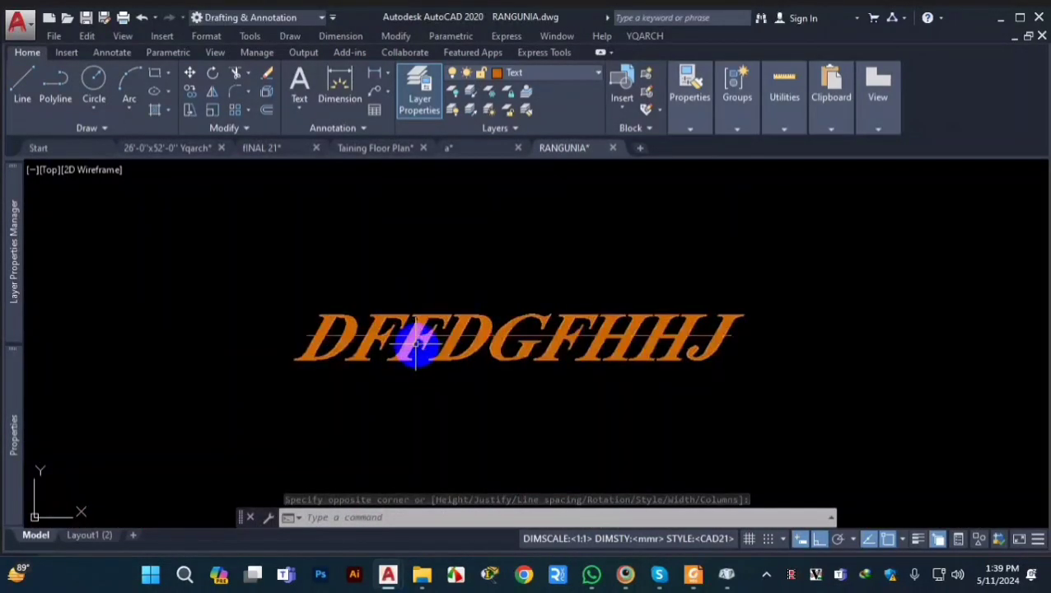
{"action": "scroll", "coordinate": [414, 342], "scroll_direction": "down", "scroll_amount": 2}
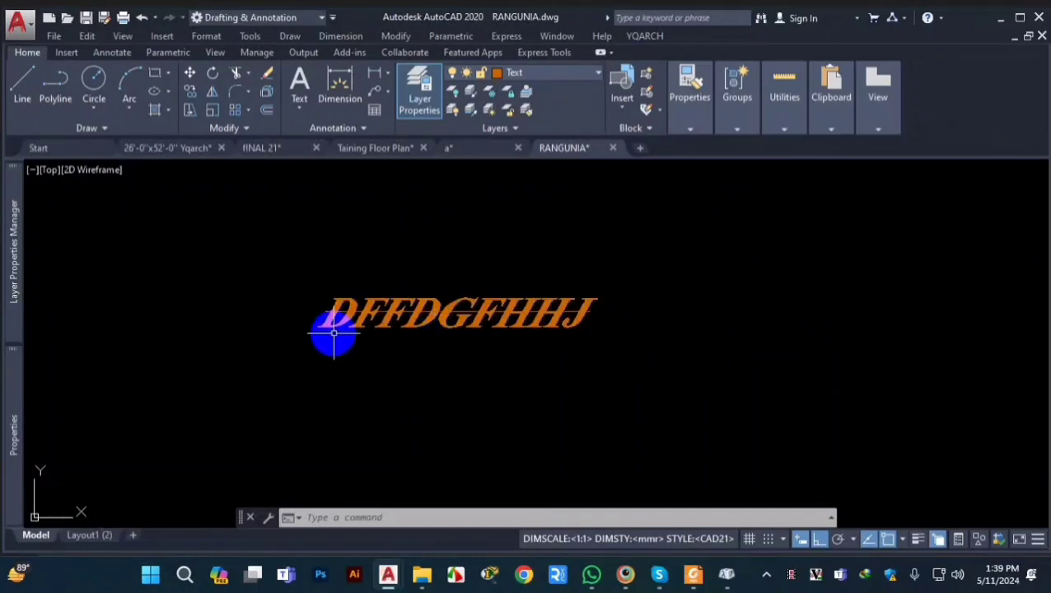
Step: Reopen the DFFDGFHHJ text, replace its strikethrough with an underline, and switch the underline to an overline
{"action": "scroll", "coordinate": [455, 333], "scroll_direction": "up", "scroll_amount": 2}
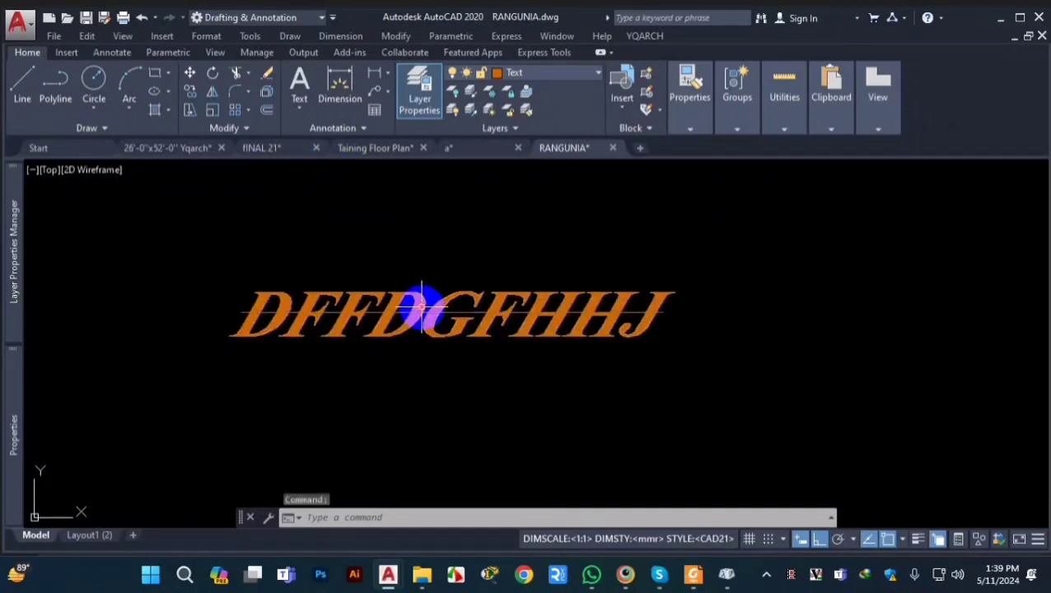
{"action": "double_click", "coordinate": [584, 328]}
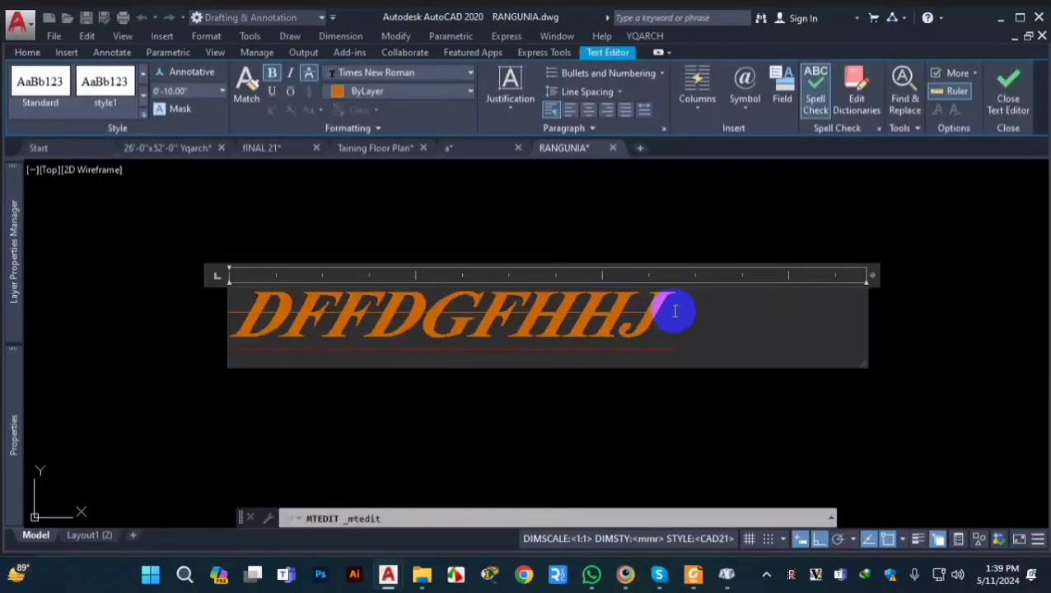
{"action": "left_click_drag", "start_coordinate": [704, 359], "coordinate": [227, 335]}
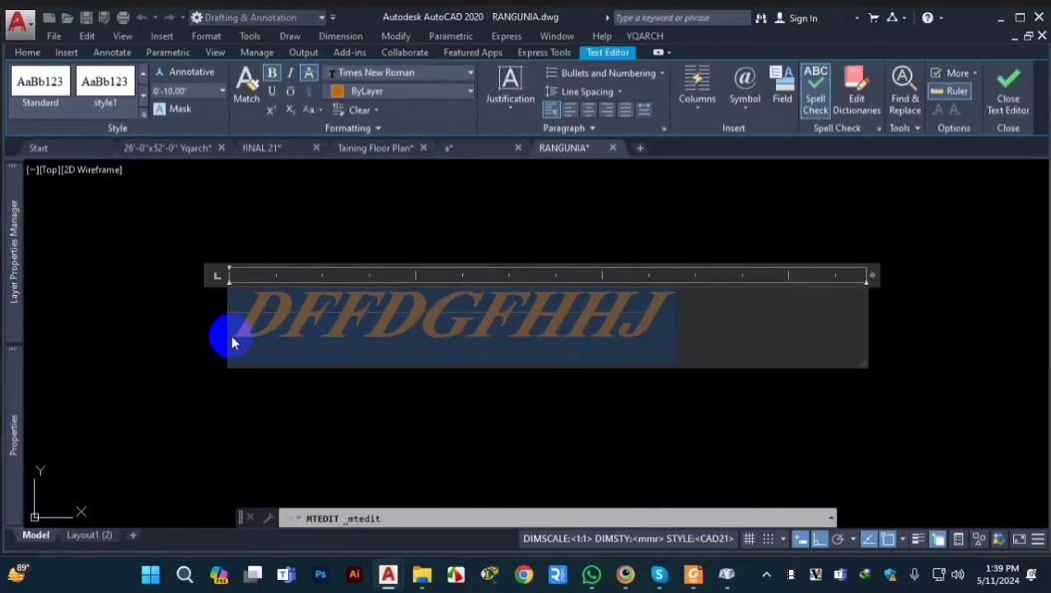
{"action": "left_click", "coordinate": [272, 94]}
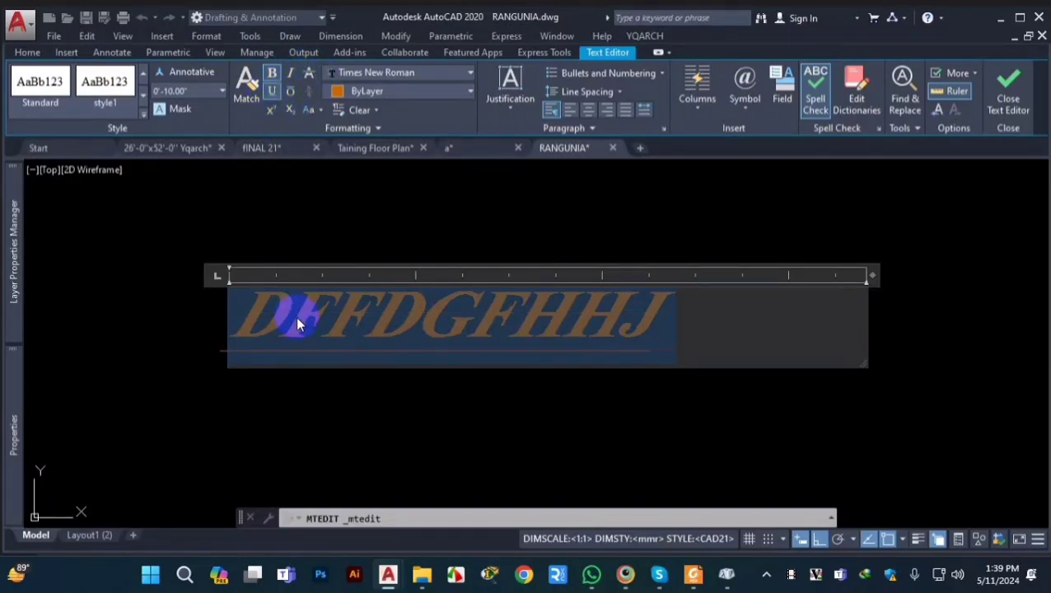
{"action": "left_click", "coordinate": [272, 91]}
{"action": "left_click", "coordinate": [291, 92]}
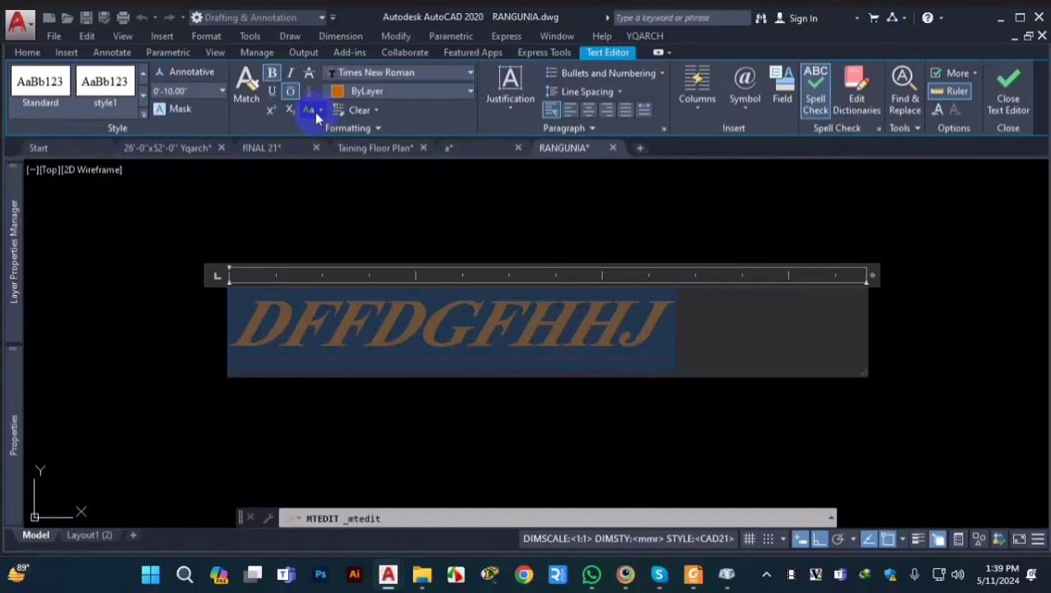
Step: Try the uppercase option on the selected DFFDGFHHJ text and convert it to lowercase
{"action": "left_click", "coordinate": [319, 110]}
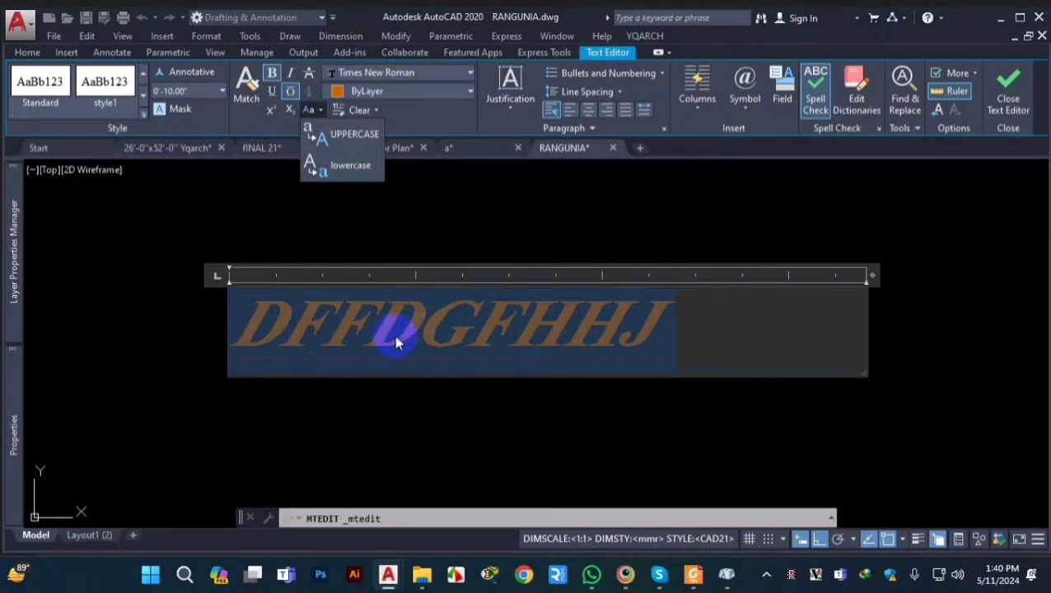
{"action": "left_click", "coordinate": [358, 137]}
{"action": "left_click", "coordinate": [320, 114]}
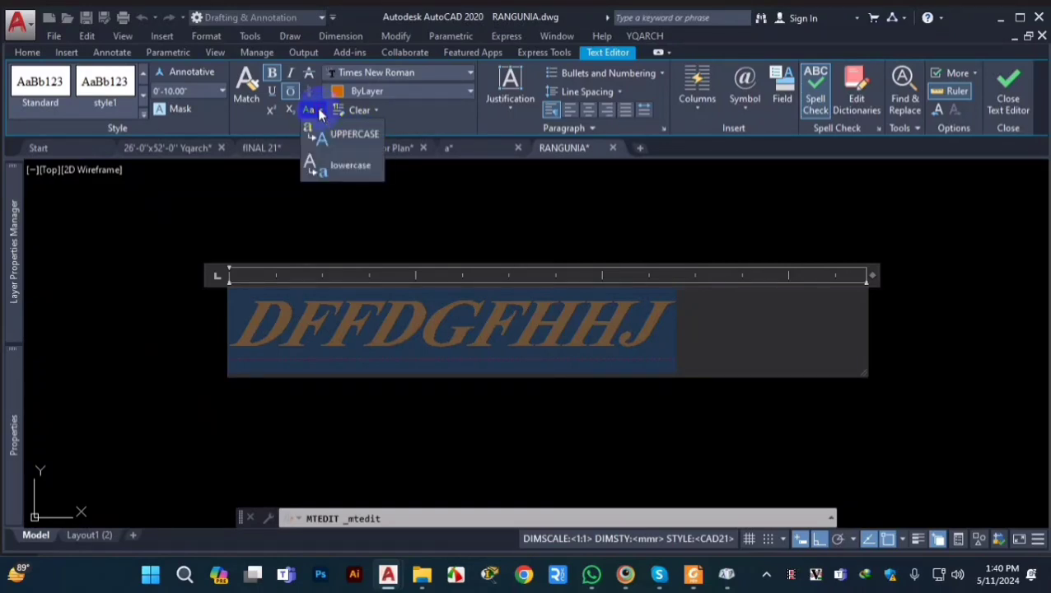
{"action": "left_click", "coordinate": [320, 115]}
{"action": "left_click", "coordinate": [320, 114]}
{"action": "left_click", "coordinate": [321, 136]}
{"action": "left_click", "coordinate": [315, 112]}
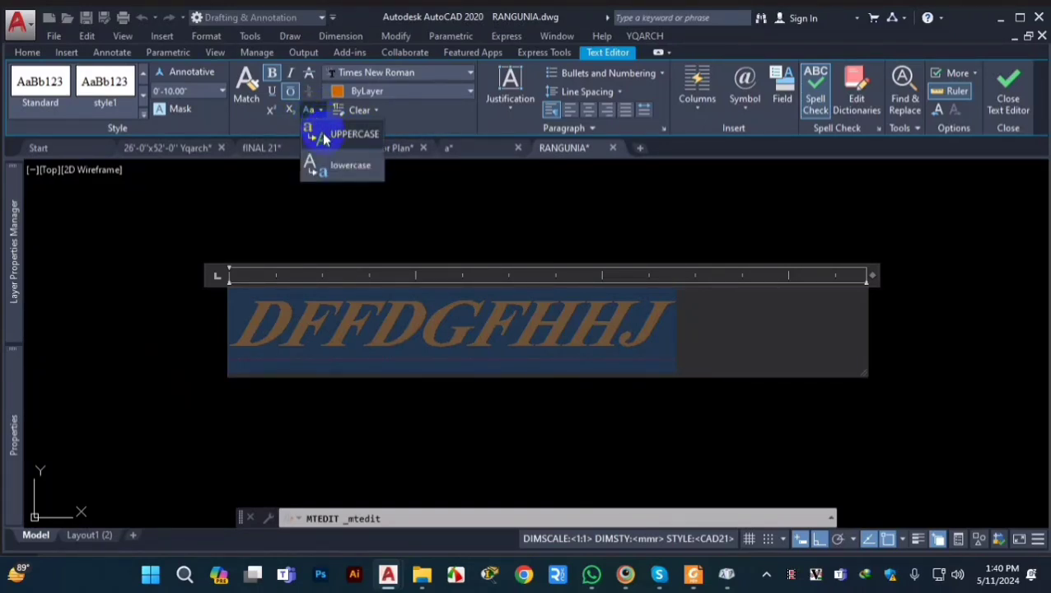
{"action": "left_click", "coordinate": [339, 166]}
{"action": "left_click", "coordinate": [375, 130]}
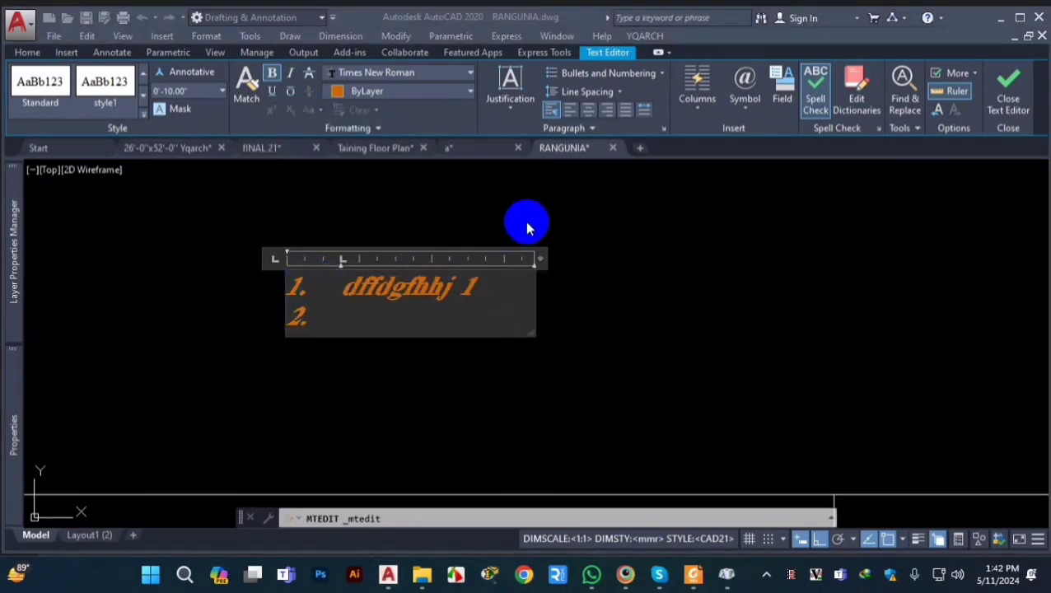
Step: Set the line spacing of both numbered list items to 2.0x
{"action": "left_click", "coordinate": [619, 94]}
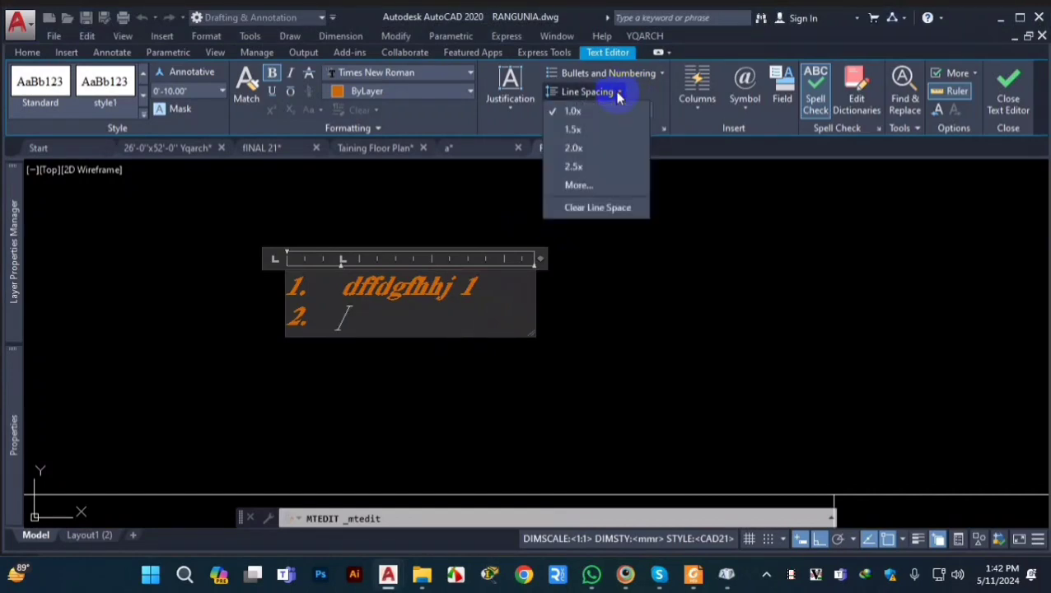
{"action": "left_click", "coordinate": [581, 148]}
{"action": "left_click", "coordinate": [388, 327]}
{"action": "left_click", "coordinate": [298, 286]}
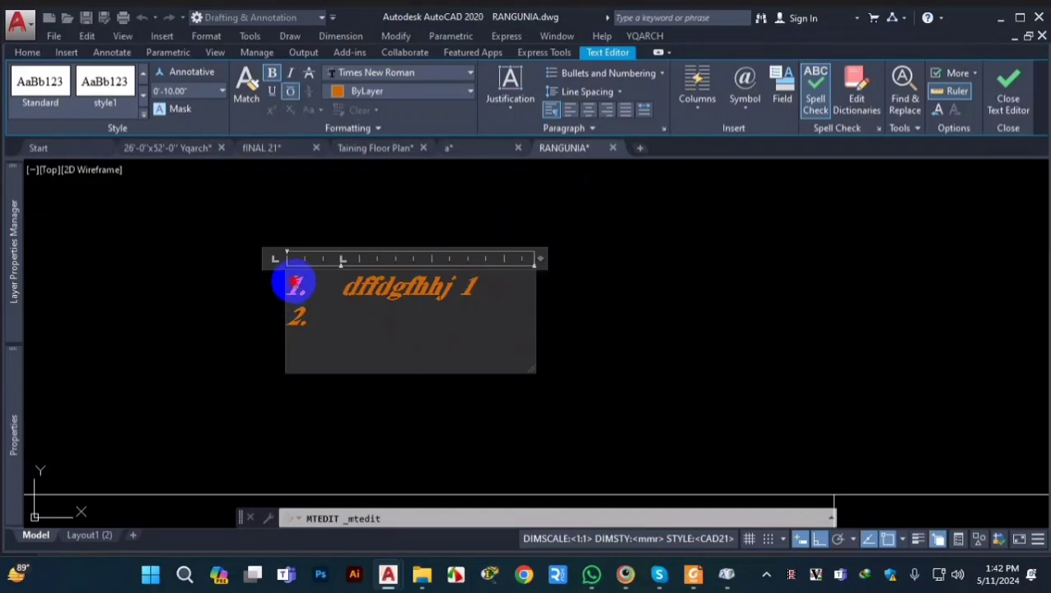
{"action": "left_click_drag", "start_coordinate": [296, 285], "coordinate": [381, 334]}
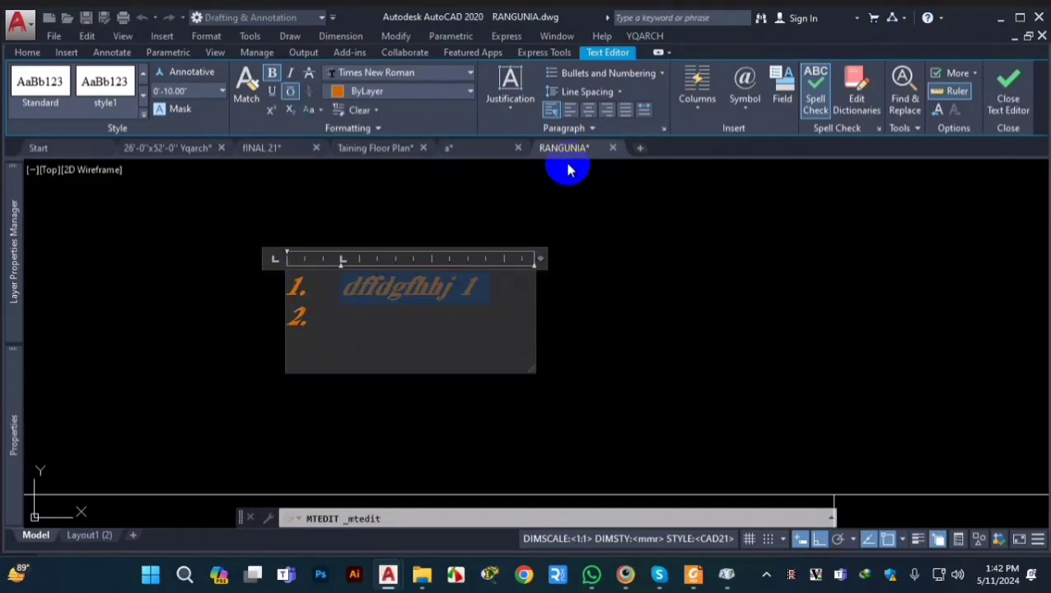
{"action": "left_click", "coordinate": [619, 94]}
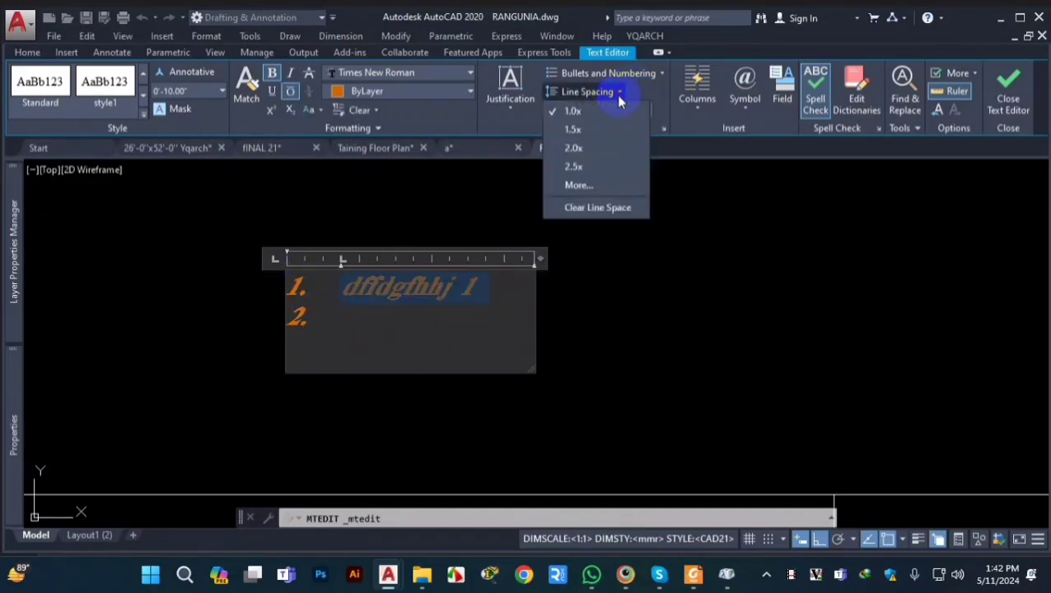
{"action": "left_click", "coordinate": [590, 149]}
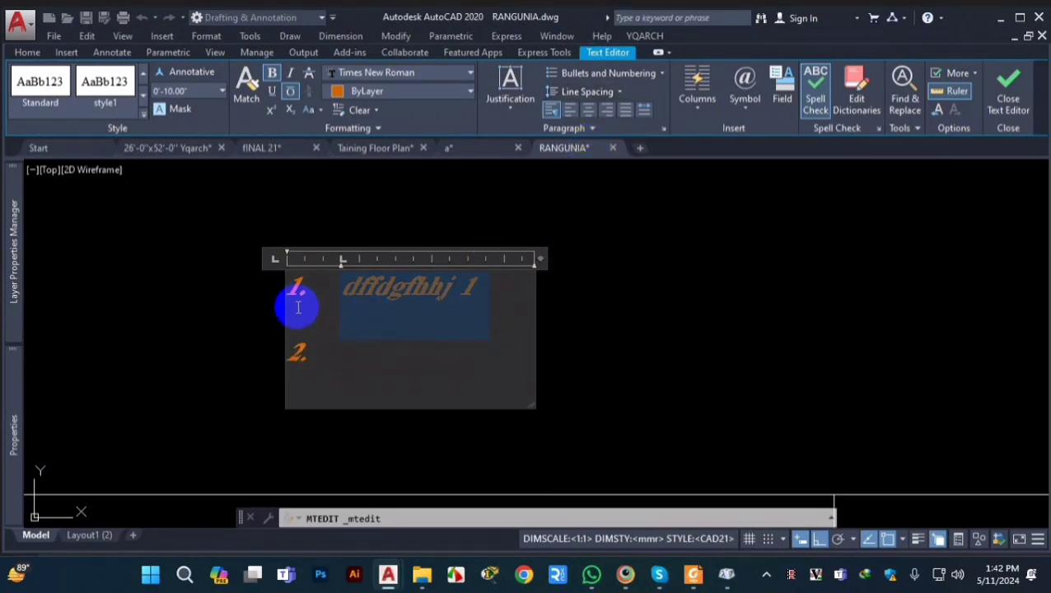
Step: Enter GFHGH as the second numbered list item and start a third item
{"action": "left_click", "coordinate": [358, 348]}
{"action": "type", "text": "GFHG"}
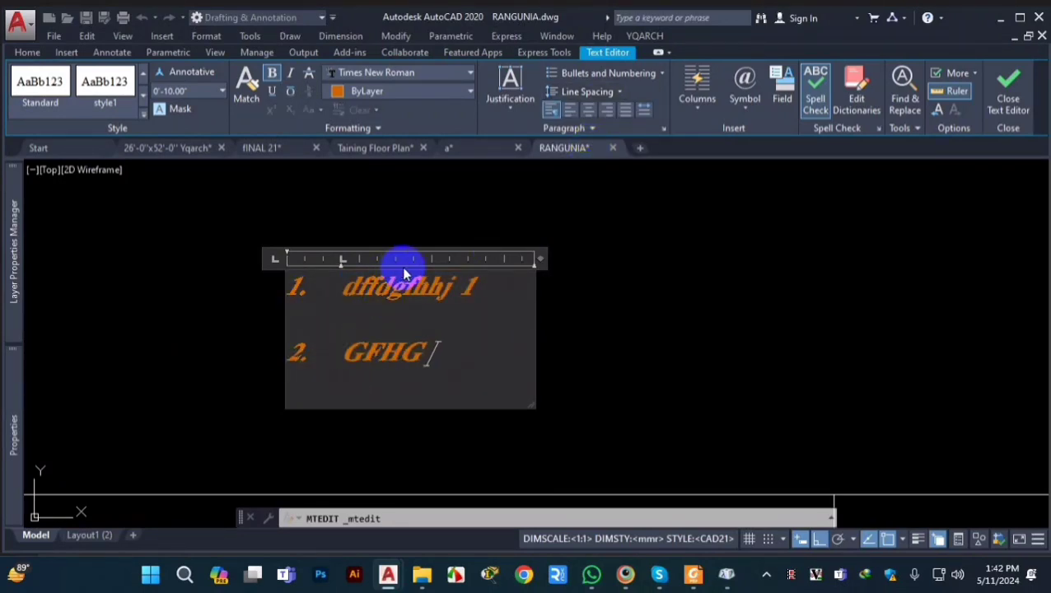
{"action": "type", "text": "H"}
{"action": "key", "text": "Return"}
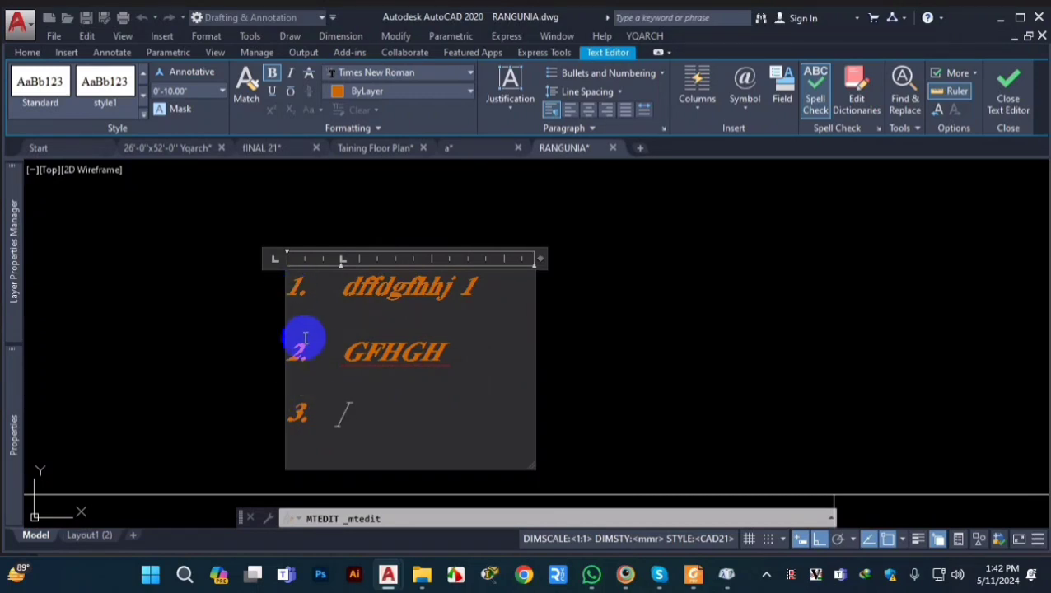
Step: Set the line spacing of the empty third list item to 1.0x
{"action": "left_click", "coordinate": [620, 91]}
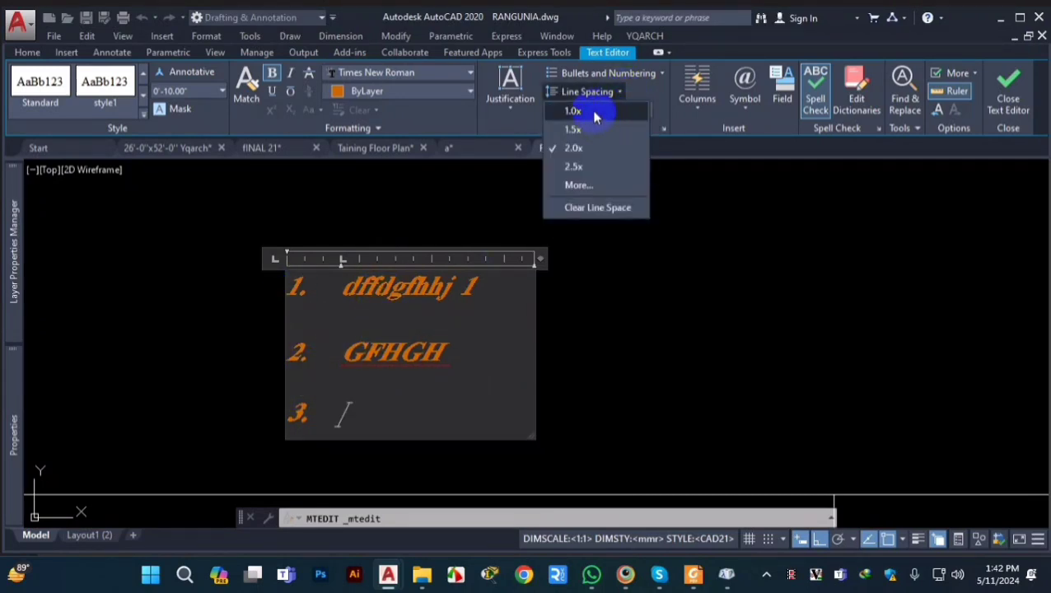
{"action": "left_click", "coordinate": [595, 113]}
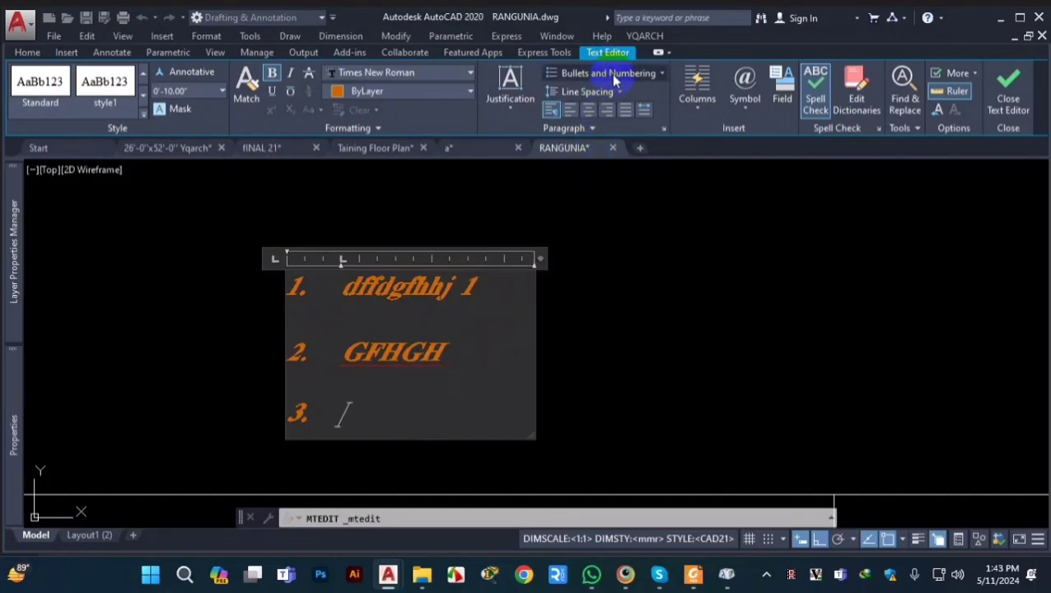
{"action": "left_click", "coordinate": [609, 90]}
{"action": "left_click", "coordinate": [608, 92]}
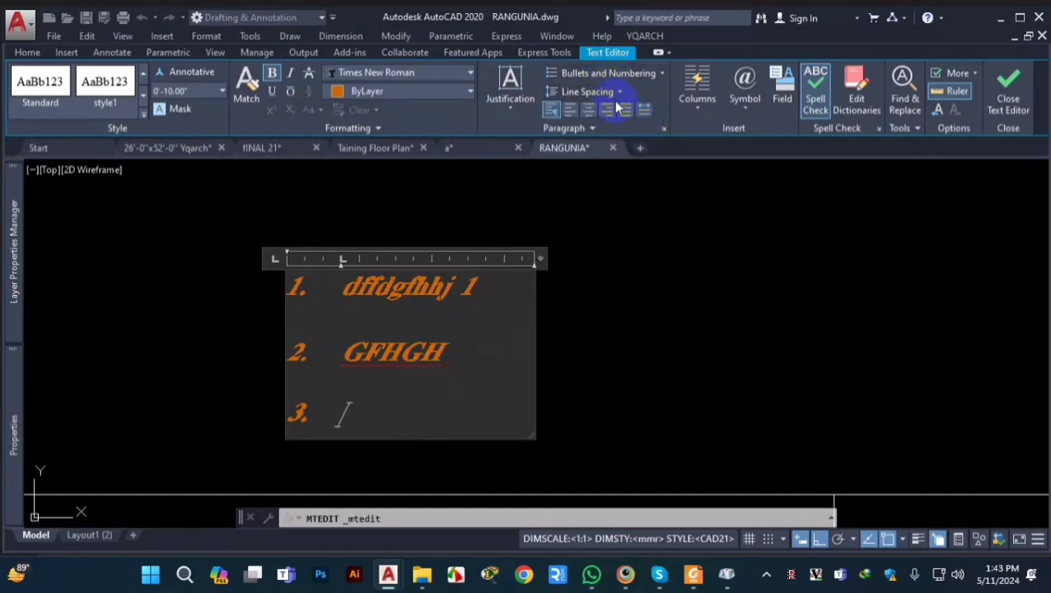